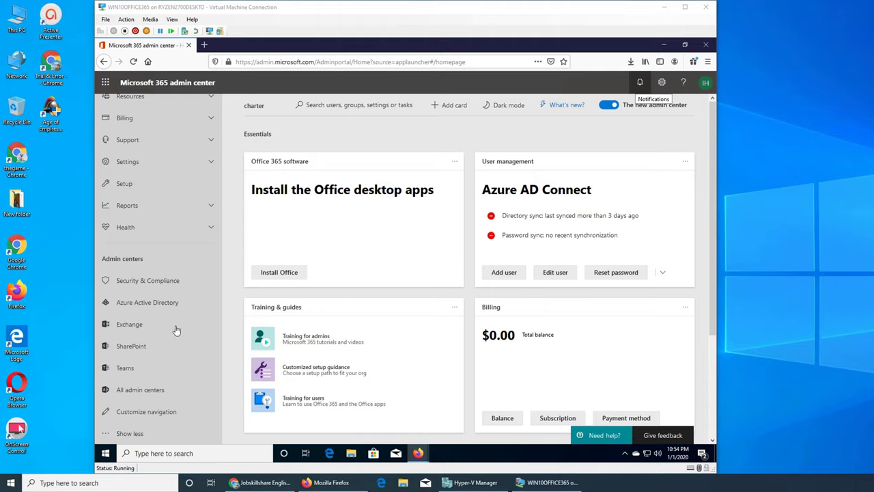
Step: Launch the Exchange admin center from the Microsoft 365 admin center's Admin centers list
left_click(144, 329)
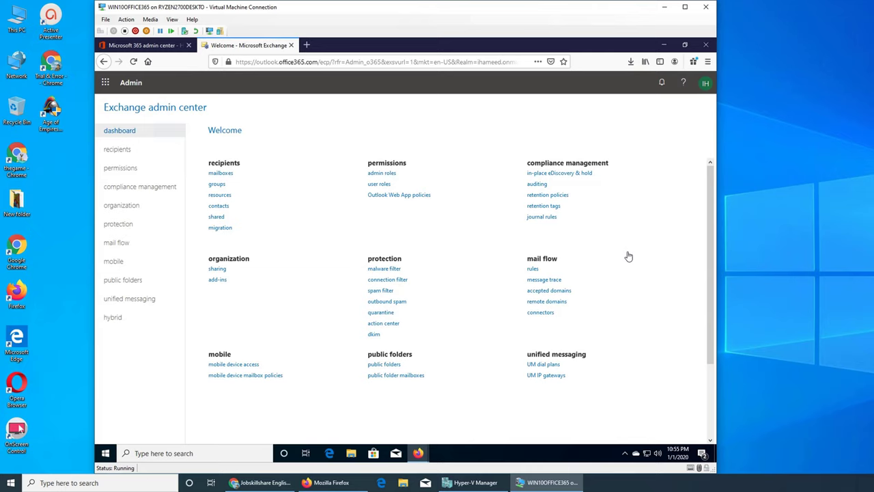
Step: Go to journal rules under compliance management from the Exchange dashboard
left_click(544, 217)
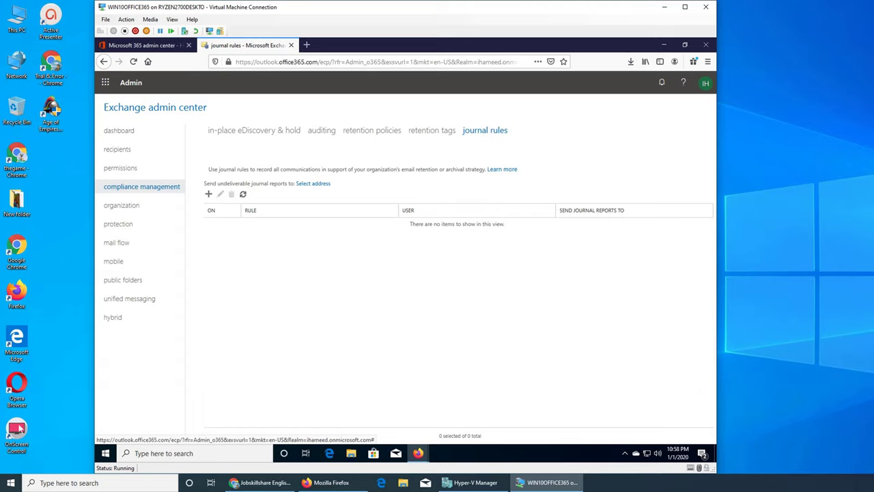
Step: Select compliance management in the left pane to show the empty journal rules list
left_click(19, 429)
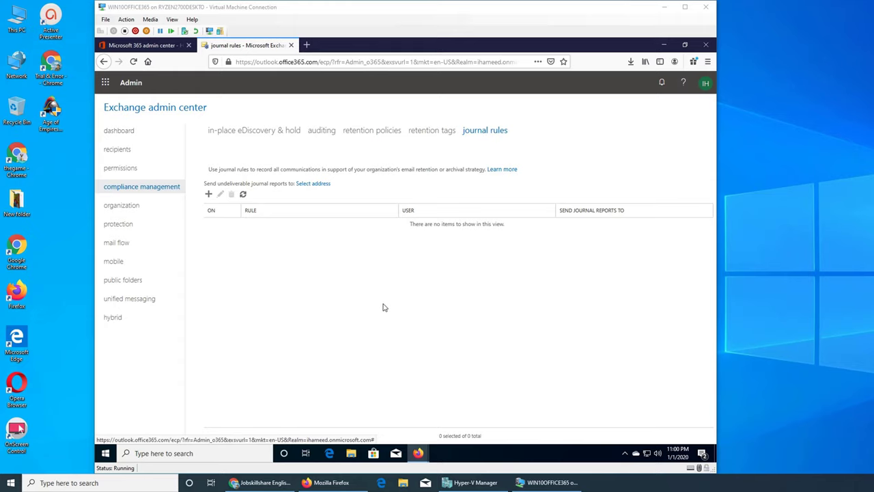
Step: Create a new journal rule and enter a user as the journal report recipient
left_click(208, 194)
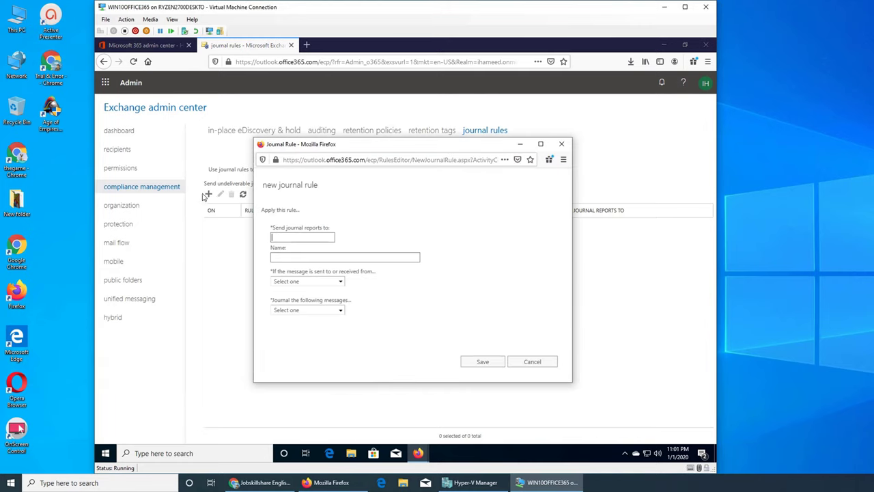
left_click(313, 242)
type("Ali")
key("Tab")
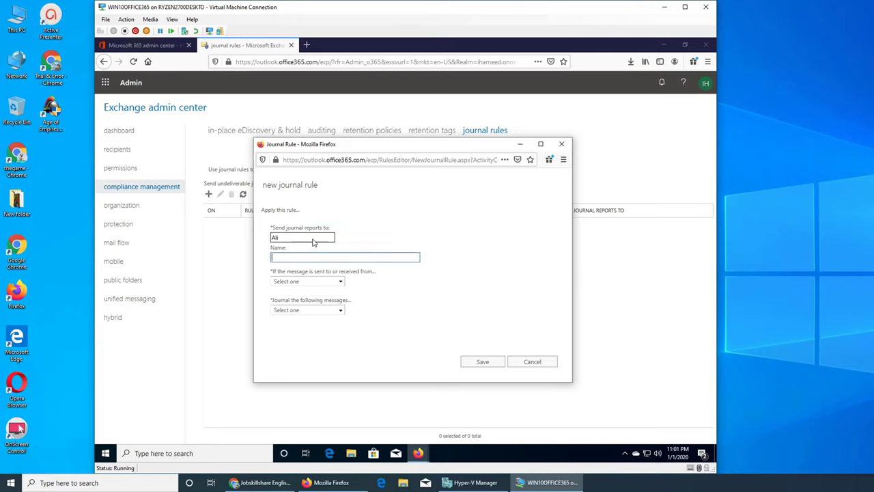
Step: Clear the 'Default' rule name and review the sender or recipient condition options
left_click(319, 261)
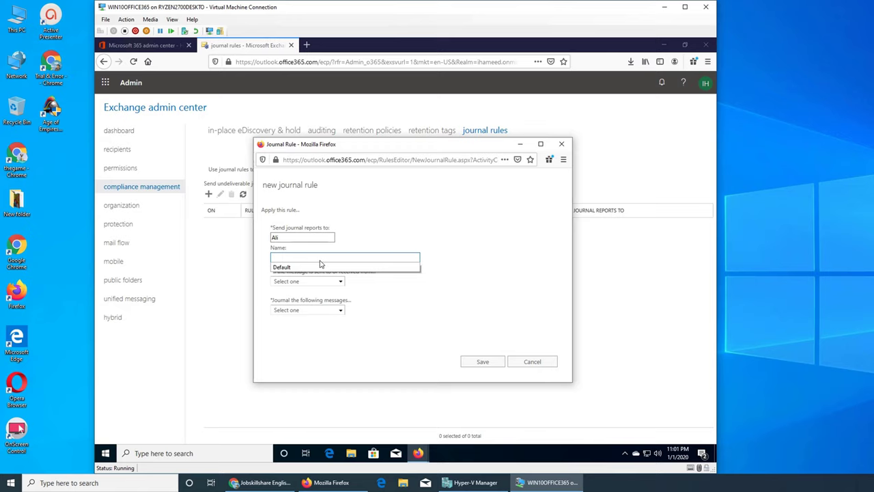
left_click(318, 267)
left_click(308, 263)
double_click(306, 261)
key("BackSpace")
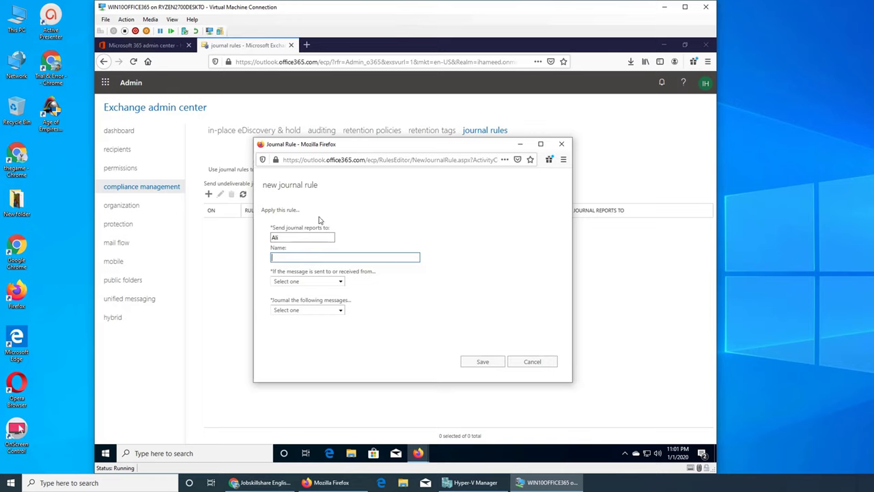
left_click(323, 282)
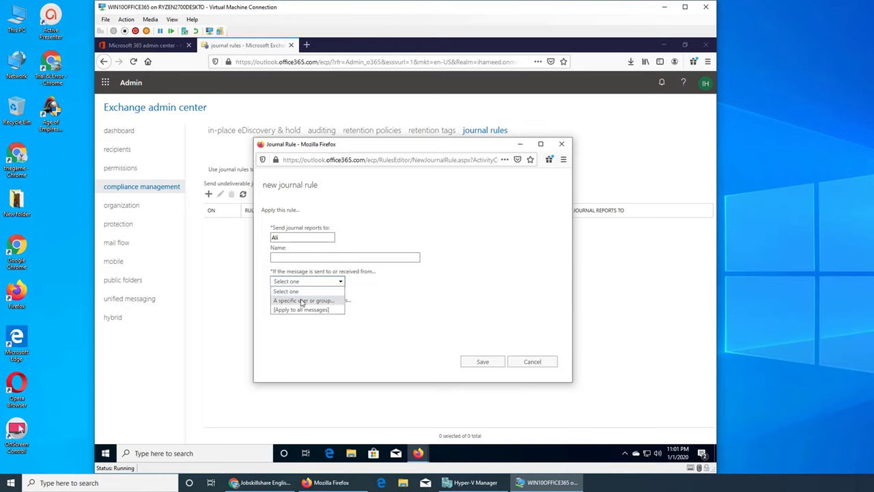
left_click(446, 302)
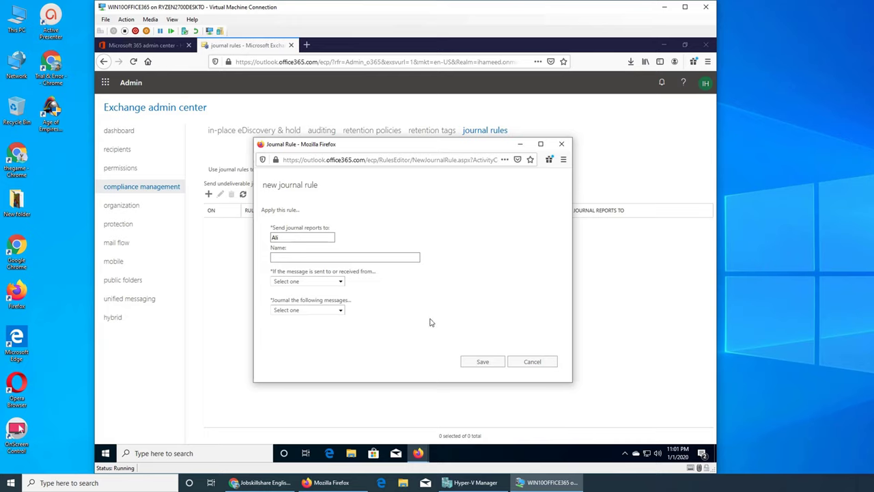
left_click(334, 283)
Step: Scope the rule to 'A specific user or group...', adding one user via Select Members
left_click(288, 309)
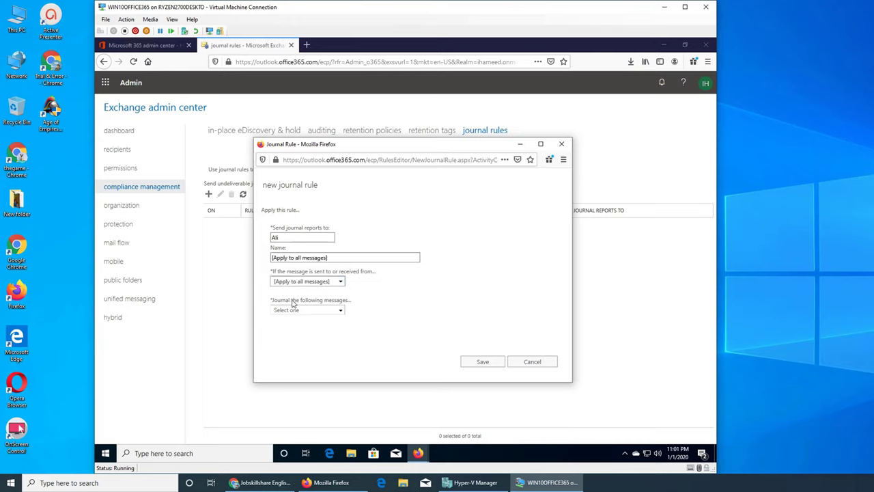
left_click(340, 284)
left_click(304, 300)
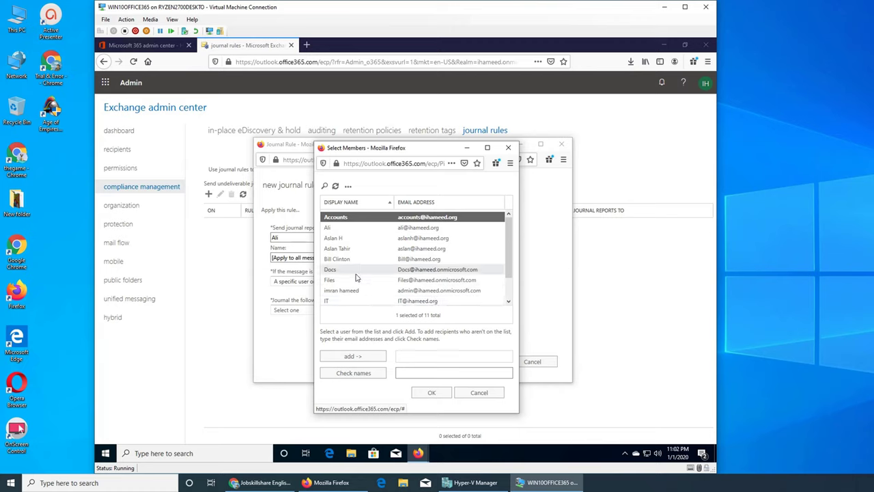
left_click(371, 238)
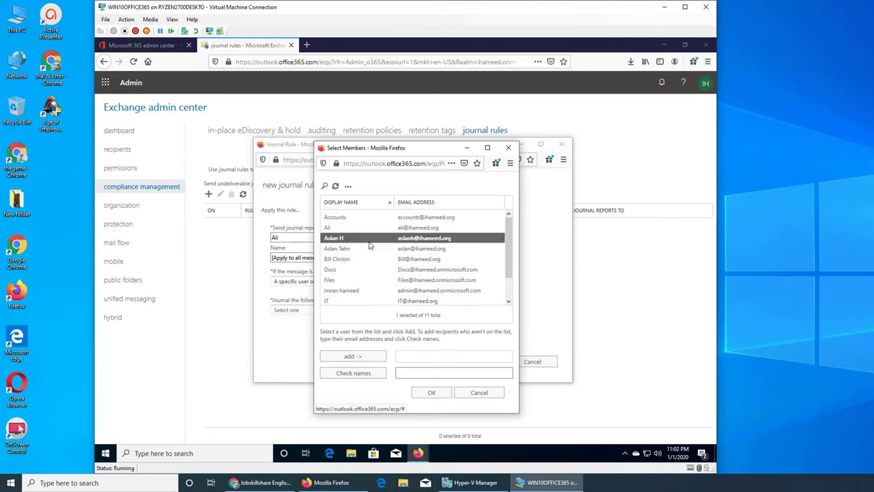
left_click(370, 357)
left_click(430, 394)
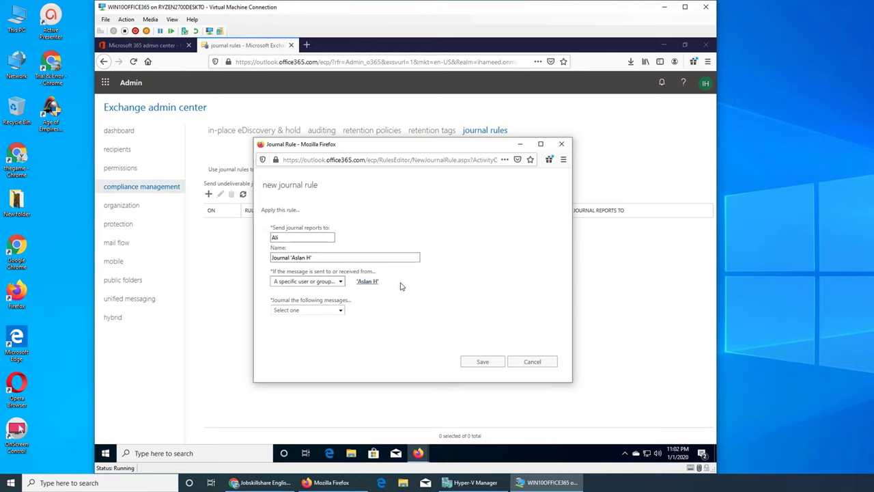
Step: Set 'Journal the following messages' to All messages and try saving the rule
left_click(343, 310)
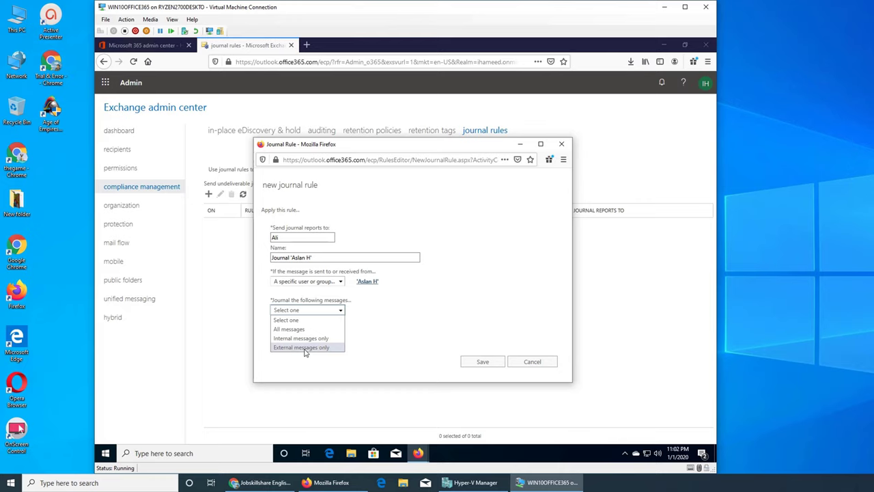
left_click(308, 330)
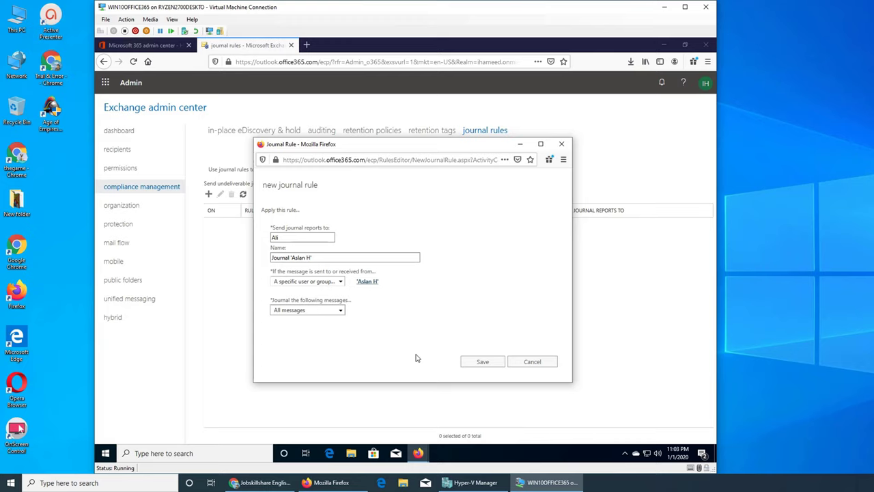
left_click(486, 362)
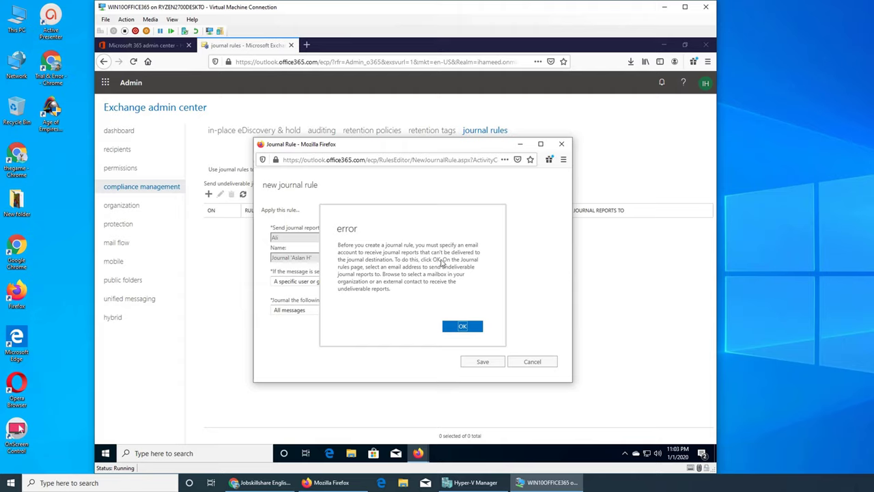
Step: Dismiss the error and save the 'text' mailbox as the undeliverable journal reports address
left_click(463, 328)
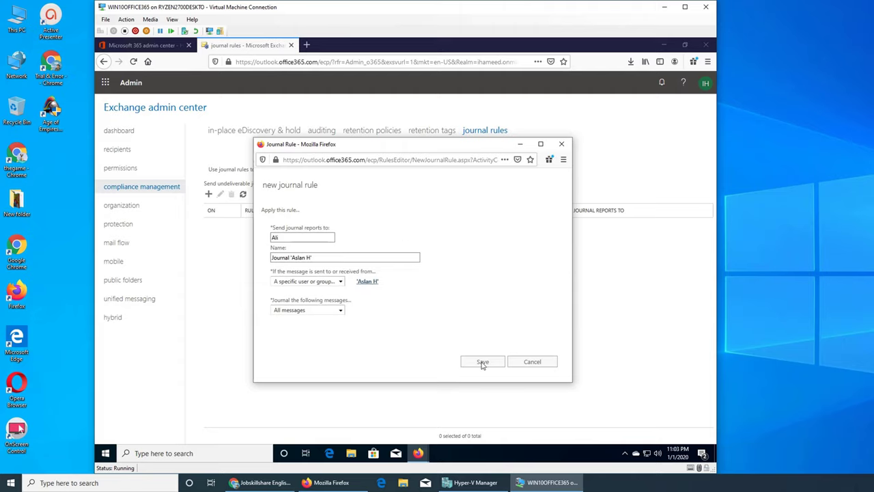
left_click(533, 362)
left_click(312, 185)
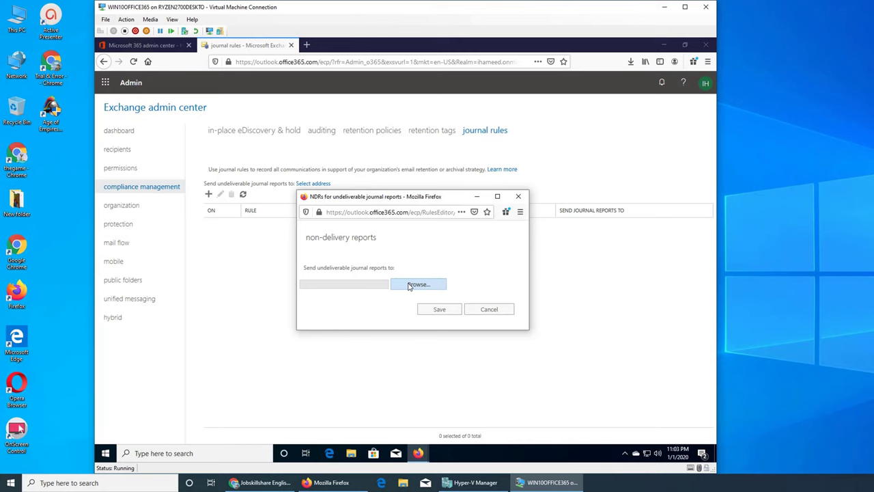
left_click(410, 286)
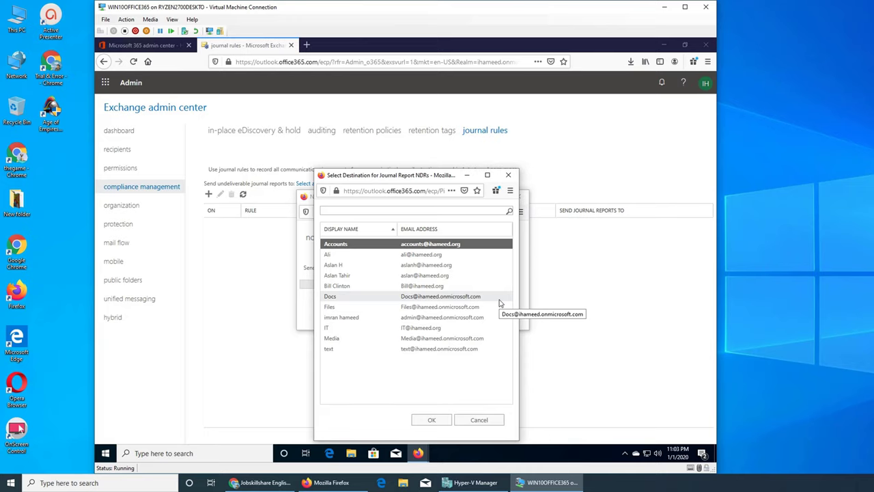
left_click(409, 349)
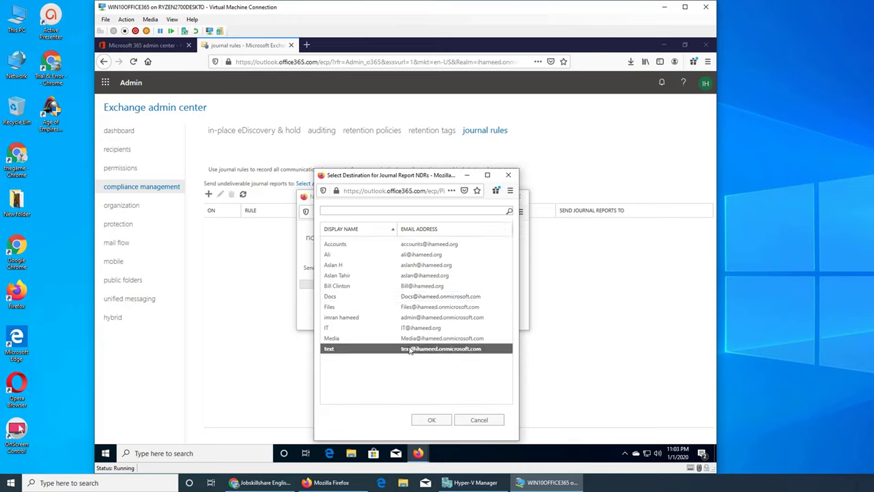
left_click(433, 420)
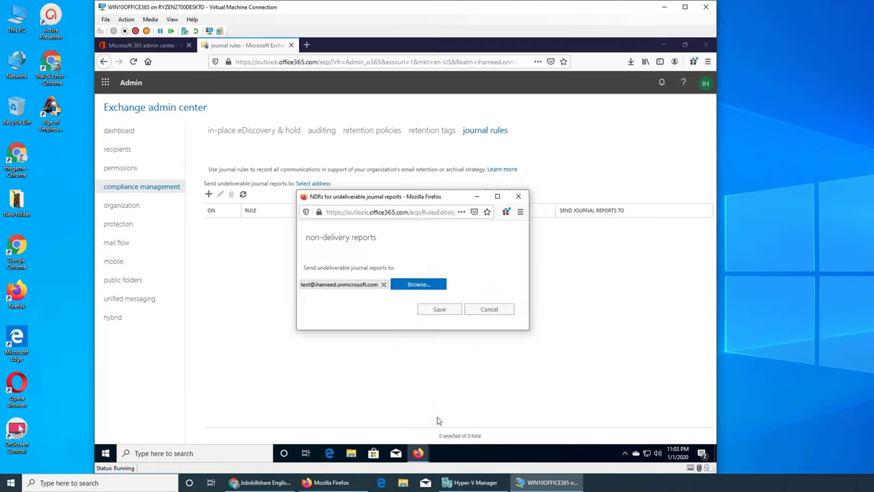
left_click(442, 313)
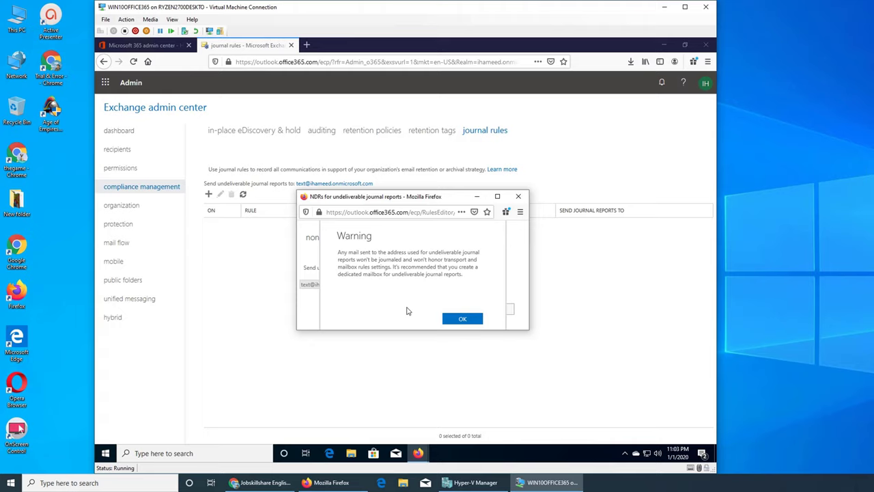
Step: Acknowledge both warnings about the undeliverable reports mailbox
left_click(459, 319)
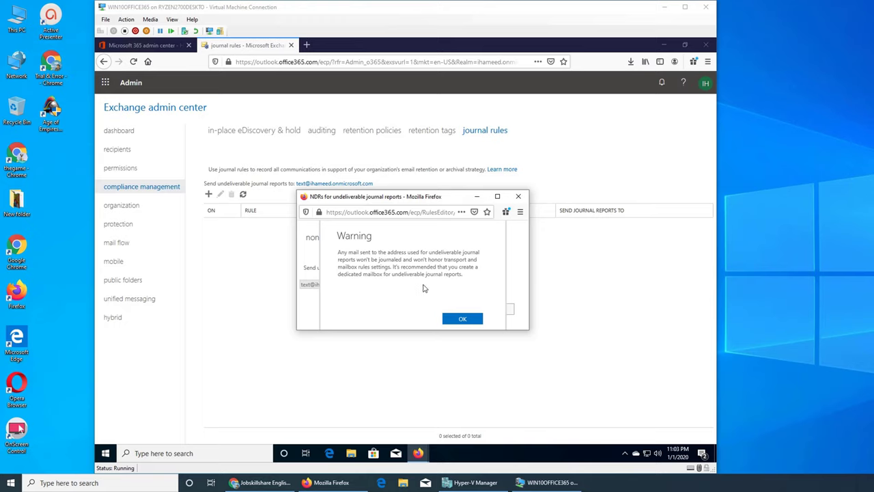
left_click(462, 320)
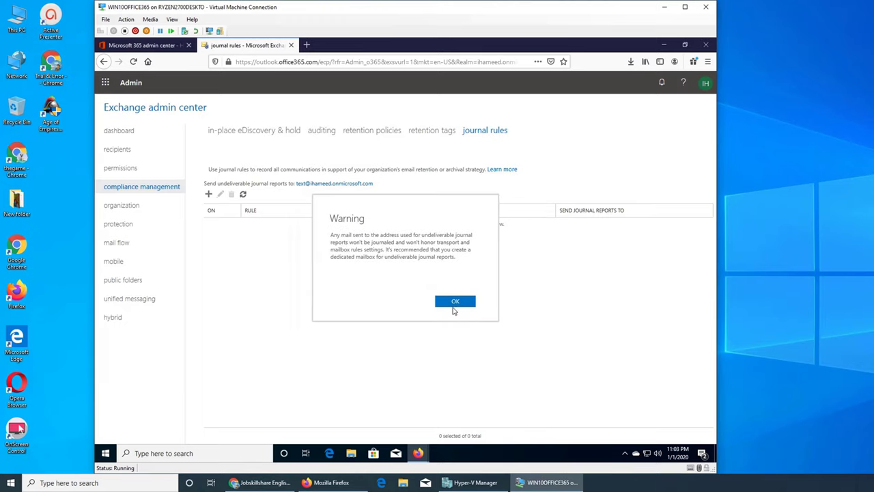
left_click(454, 305)
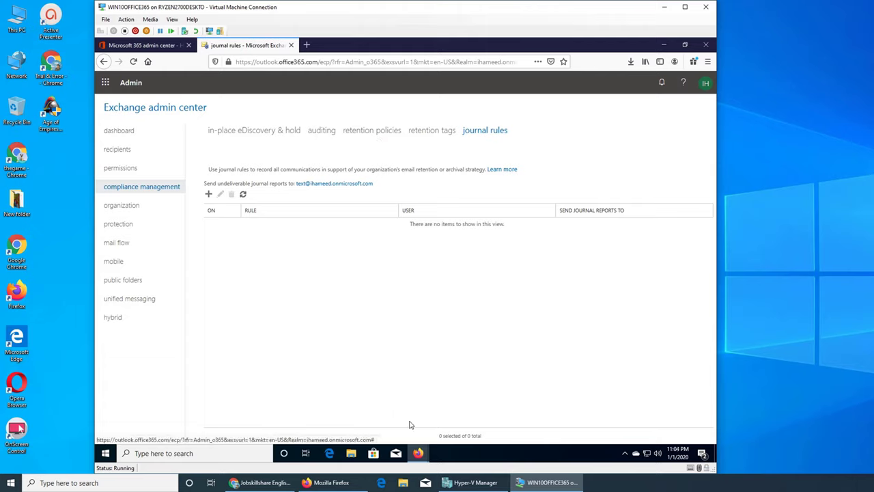
Step: Retry saving the pending journal rule, dismiss the address error, and cancel it
mouse_move(417, 454)
left_click(481, 409)
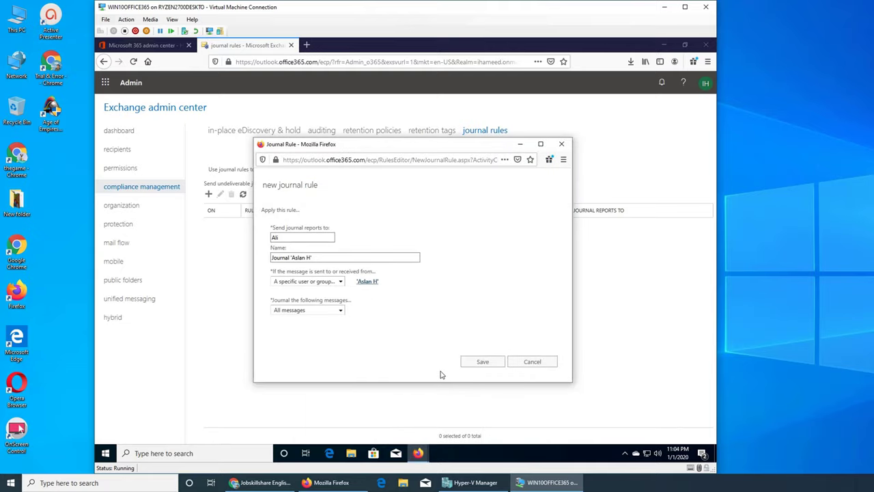
left_click(483, 362)
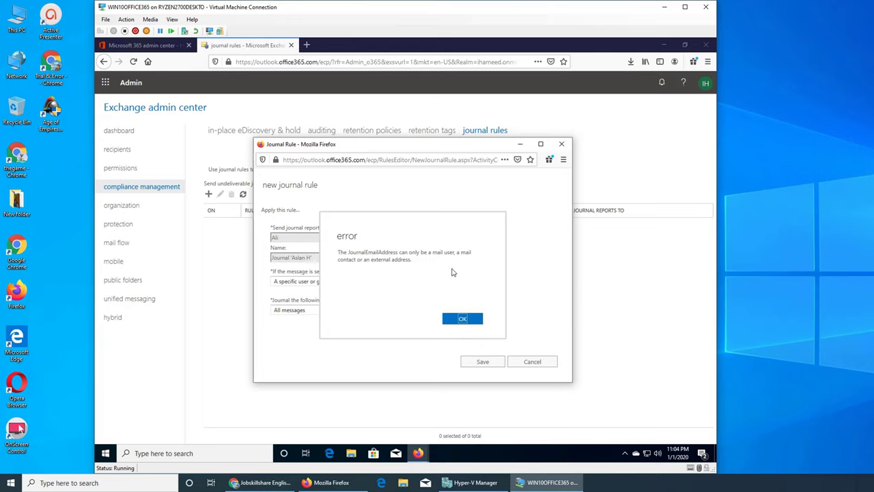
left_click(465, 319)
left_click(523, 365)
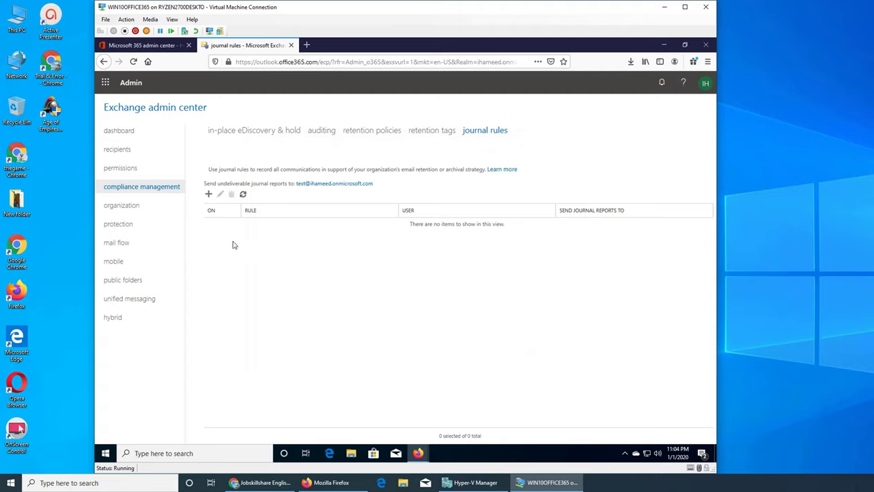
Step: Start another journal rule using the suggested report recipient and rule name
left_click(208, 194)
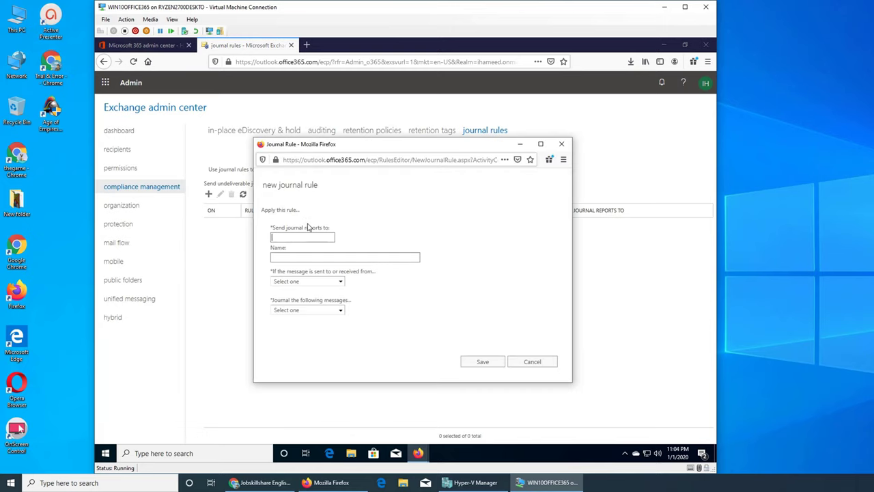
left_click(304, 237)
left_click(307, 246)
left_click(312, 258)
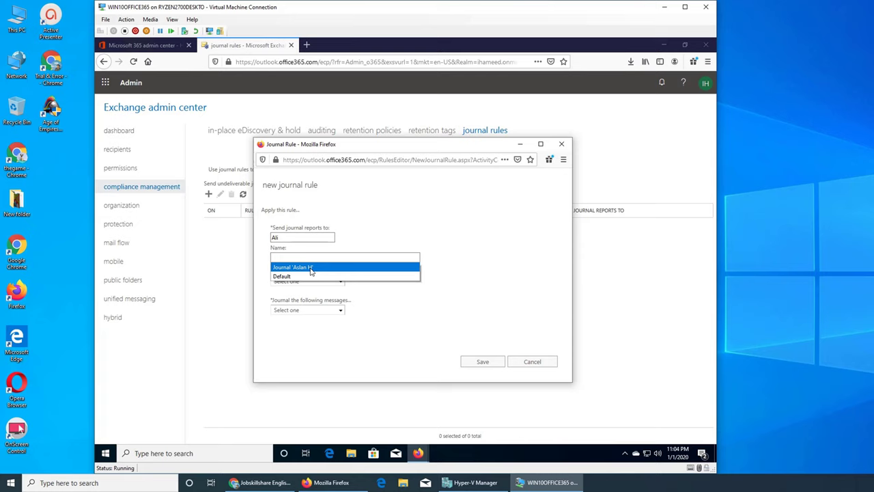
left_click(300, 267)
Step: Limit it to one specific user, journal All messages, and save
left_click(334, 282)
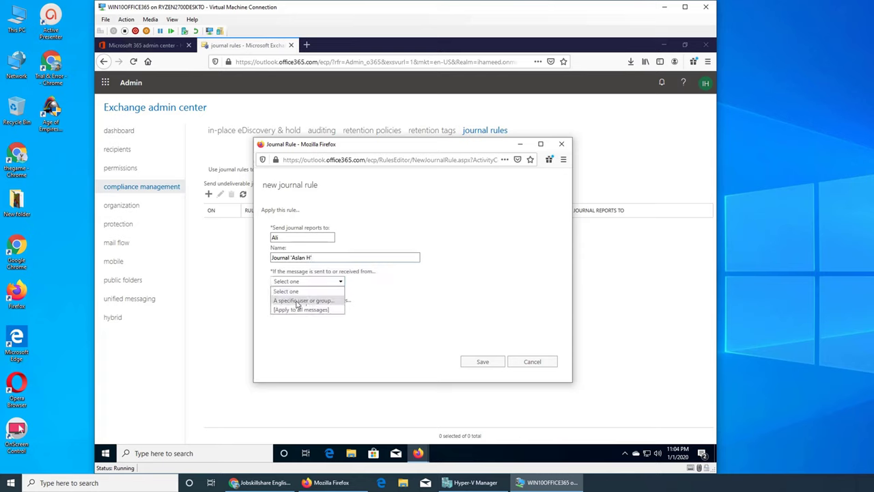
left_click(297, 303)
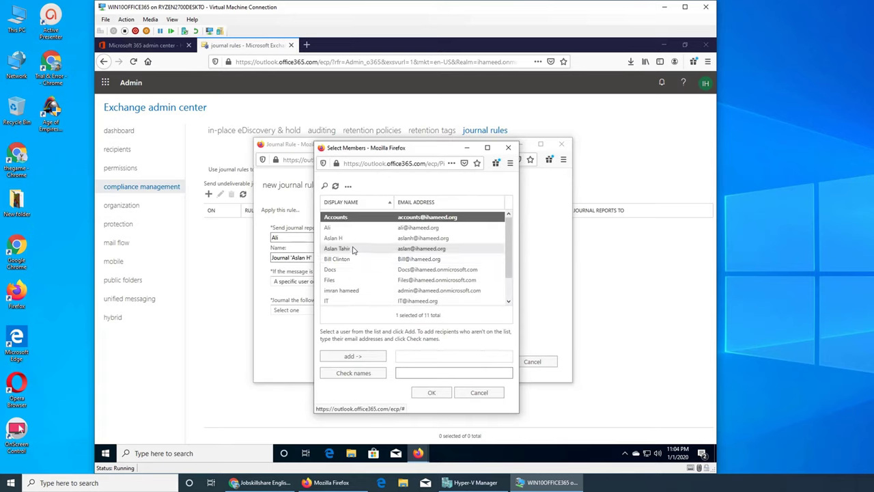
left_click(340, 239)
left_click(368, 359)
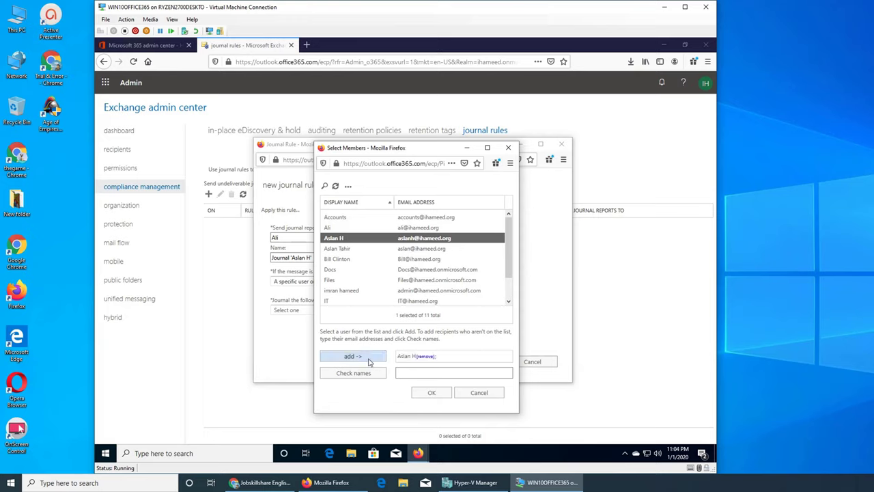
left_click(431, 392)
left_click(340, 310)
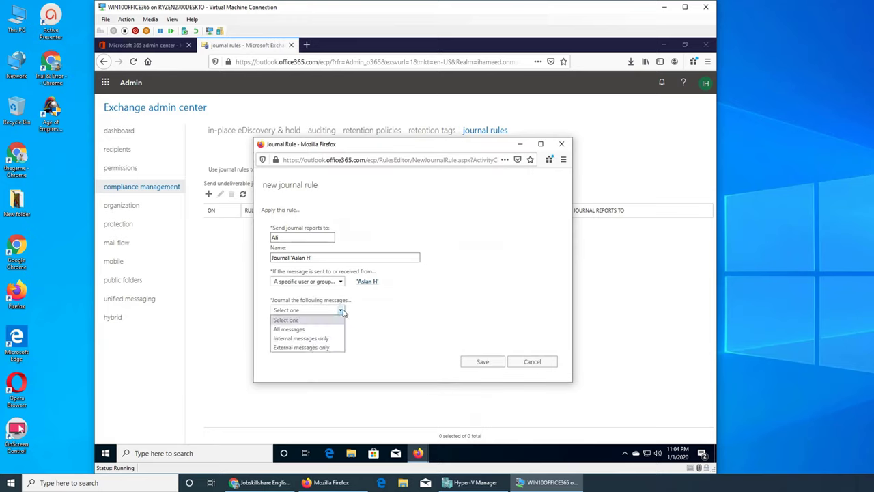
left_click(321, 329)
left_click(483, 361)
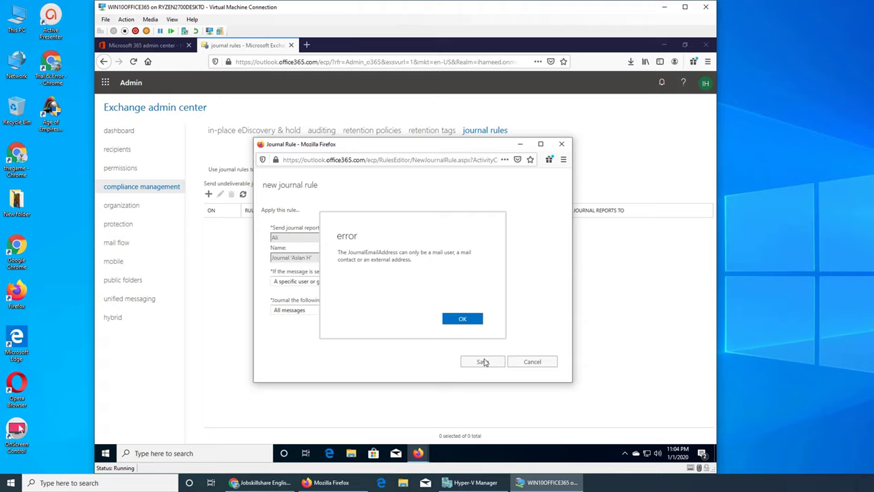
Step: Dismiss the repeated journal address errors and set the rule window aside
left_click(468, 321)
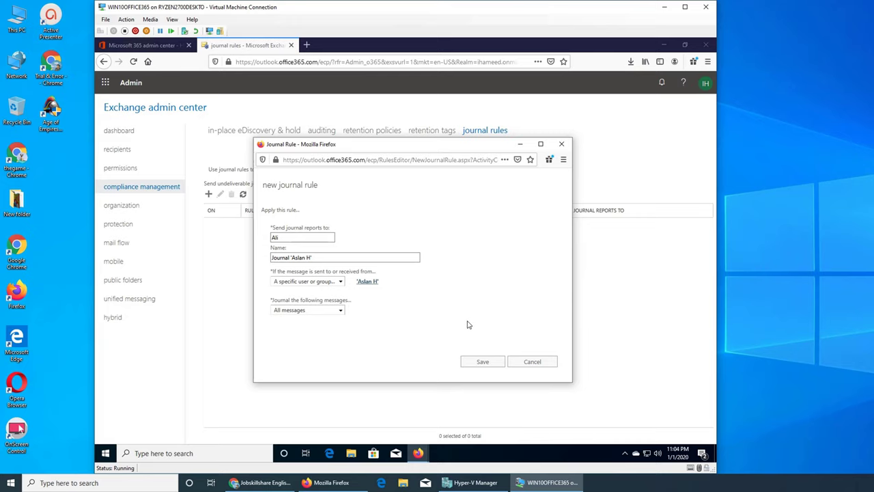
left_click(482, 361)
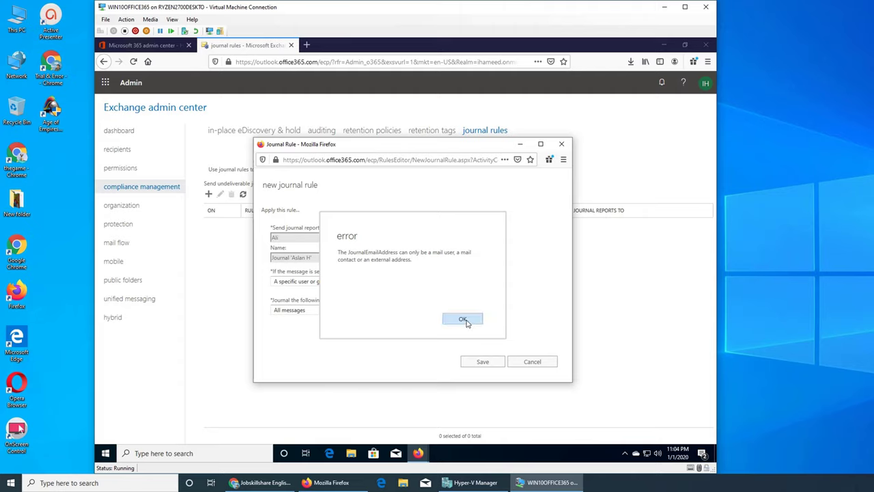
left_click(469, 323)
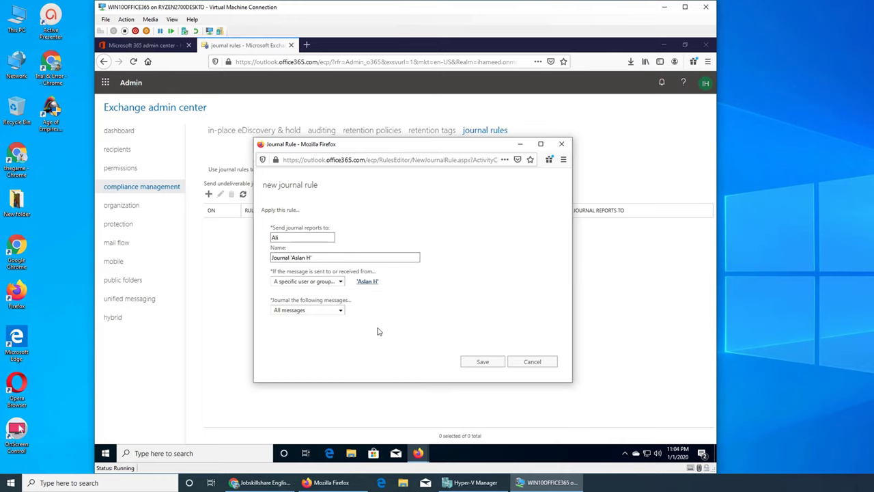
left_click(296, 240)
left_click(521, 144)
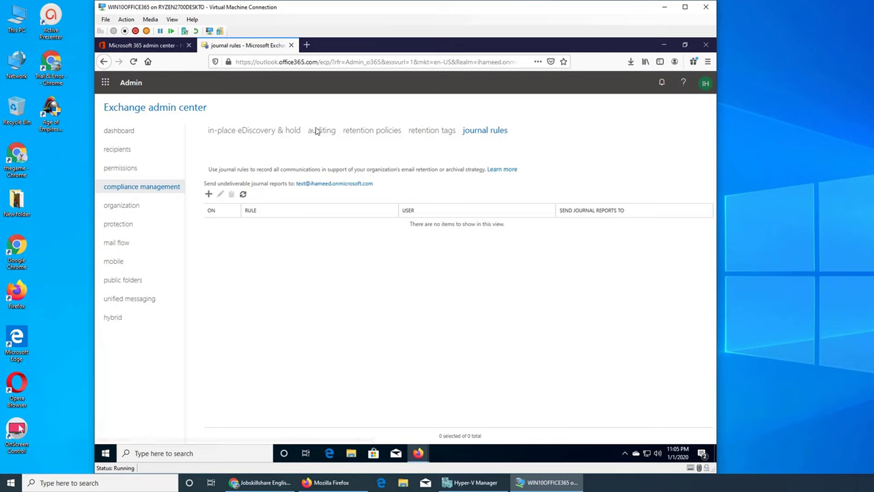
Step: Go to recipients > contacts and open the add-recipient menu, closing an accidental Mail contact form
left_click(108, 151)
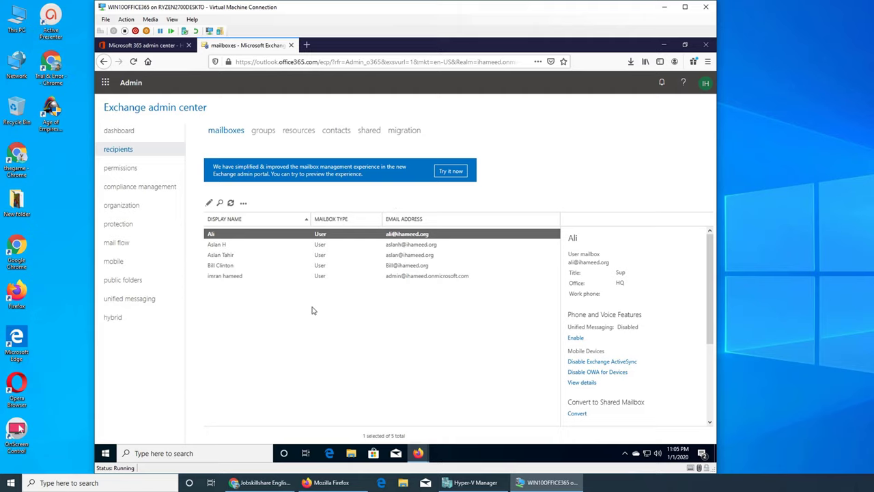
left_click(331, 132)
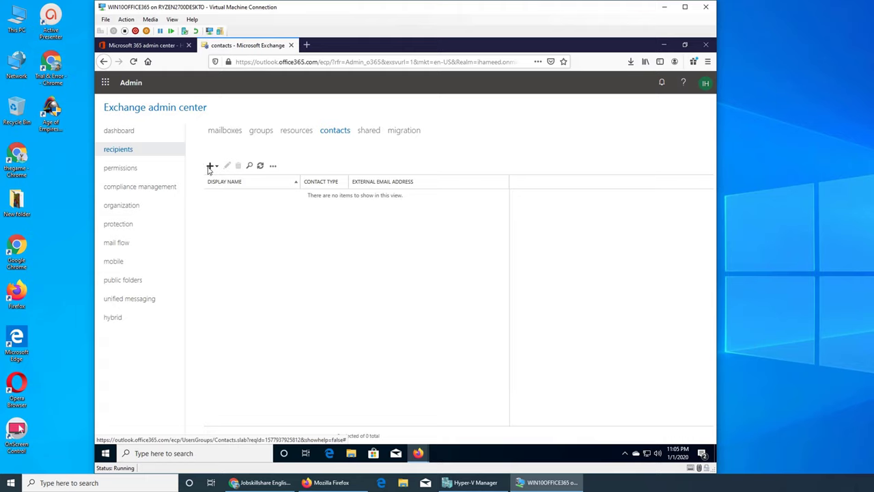
left_click(209, 167)
left_click(256, 181)
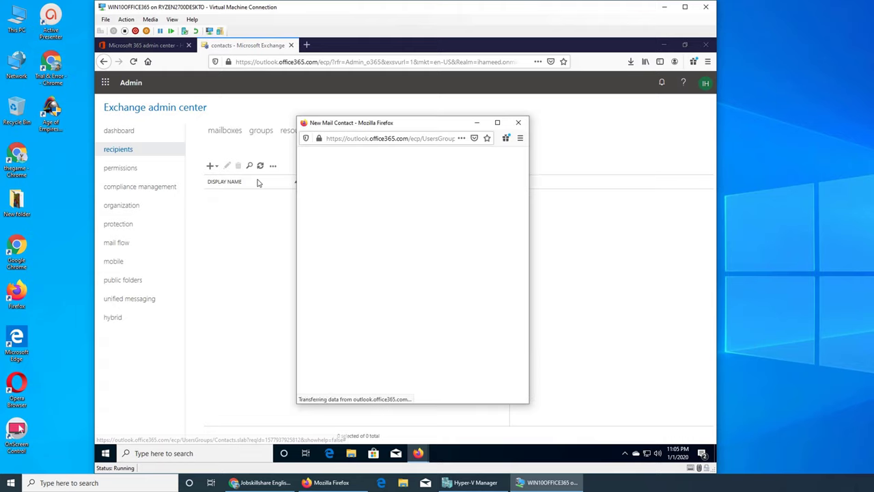
left_click(519, 123)
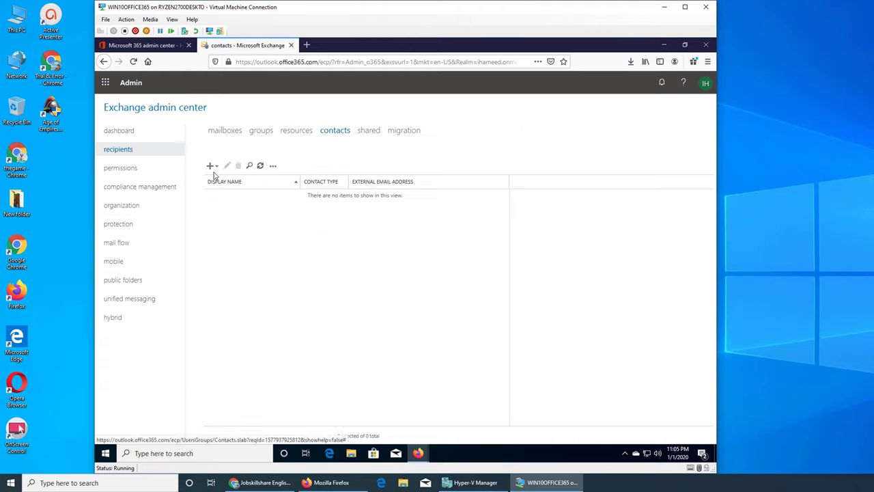
left_click(211, 166)
Step: Start a new mail user and enter JOURNAL as its first name, display name, alias and user ID
left_click(226, 193)
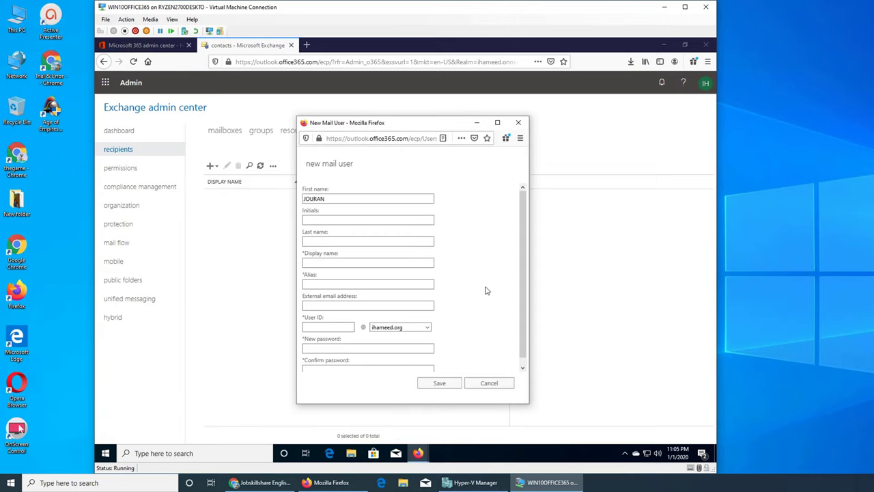
type("JOURNAL")
key("Tab")
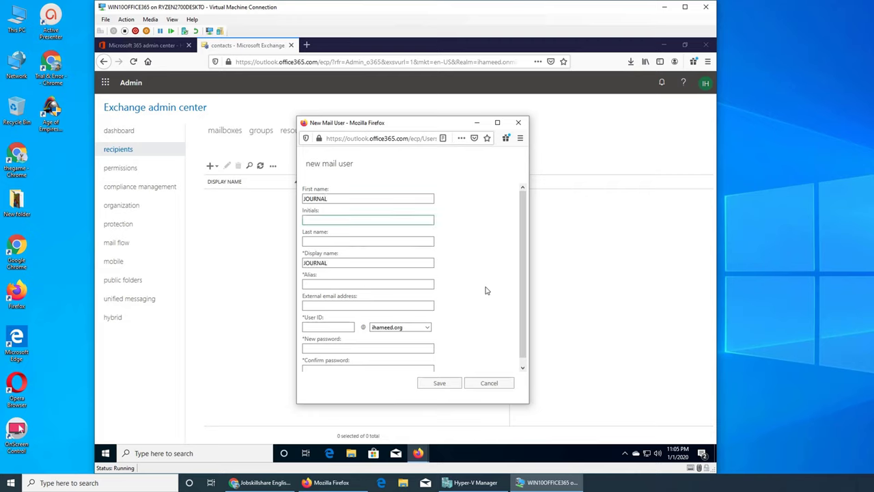
key("Tab")
key("Tab")
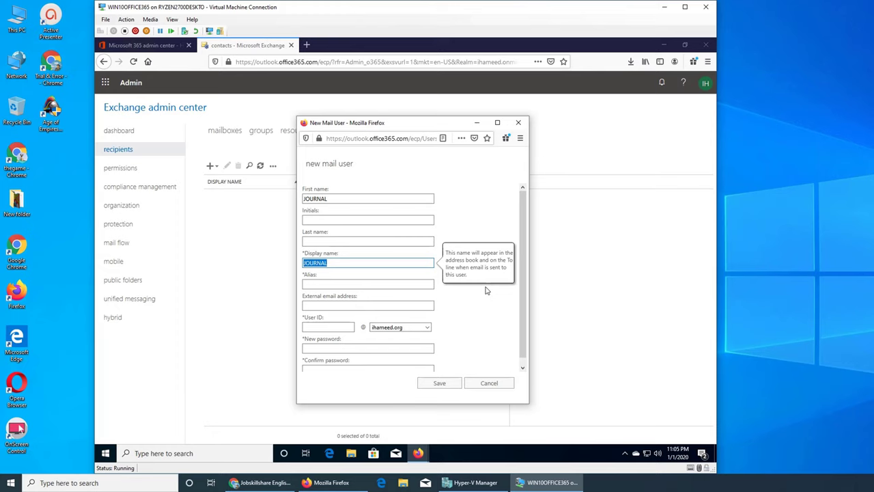
key("Tab")
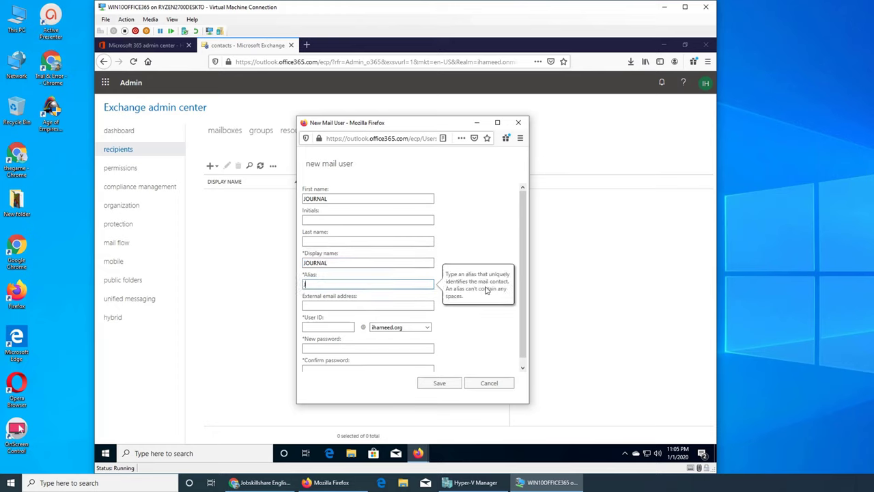
type("JOURNAL")
key("Tab")
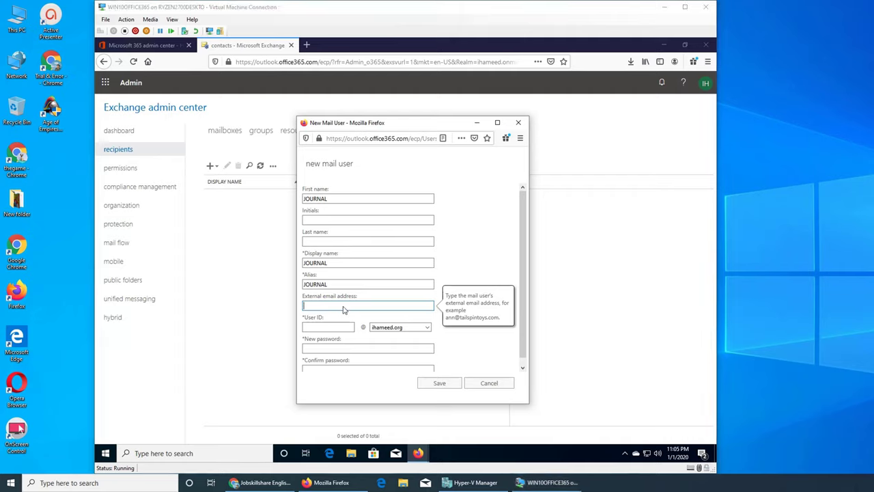
left_click(468, 351)
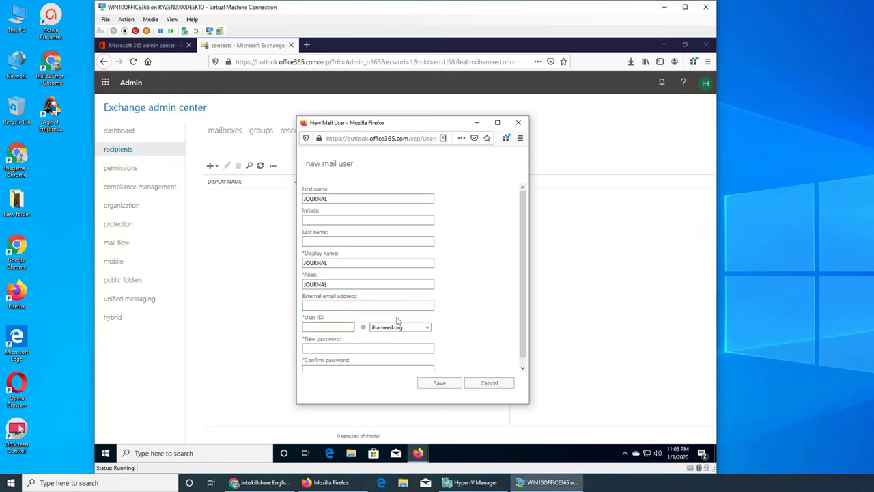
left_click(345, 328)
type("JOURNAL")
Step: Enter and confirm the account password, then save the JOURNAL mail user
left_click(351, 350)
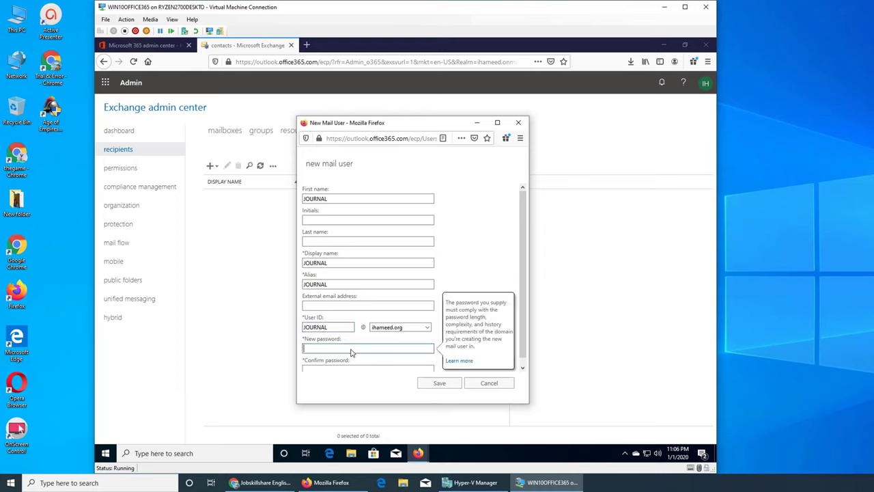
key("BackSpace")
key("BackSpace")
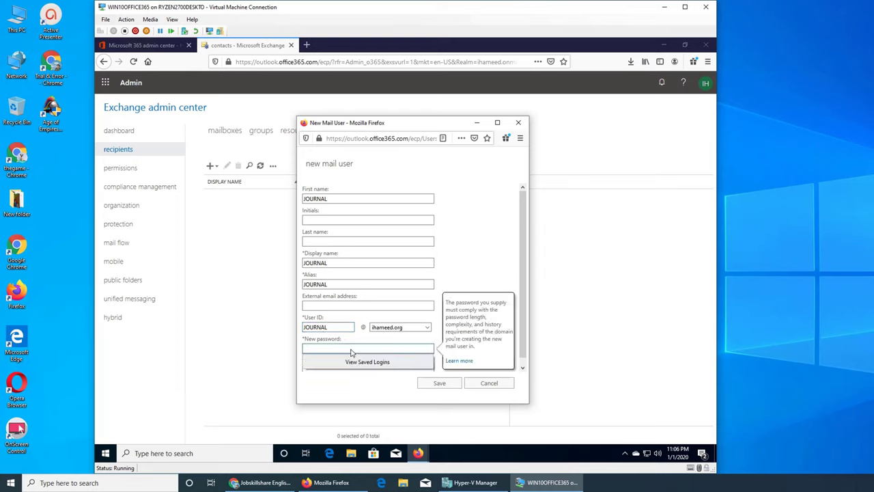
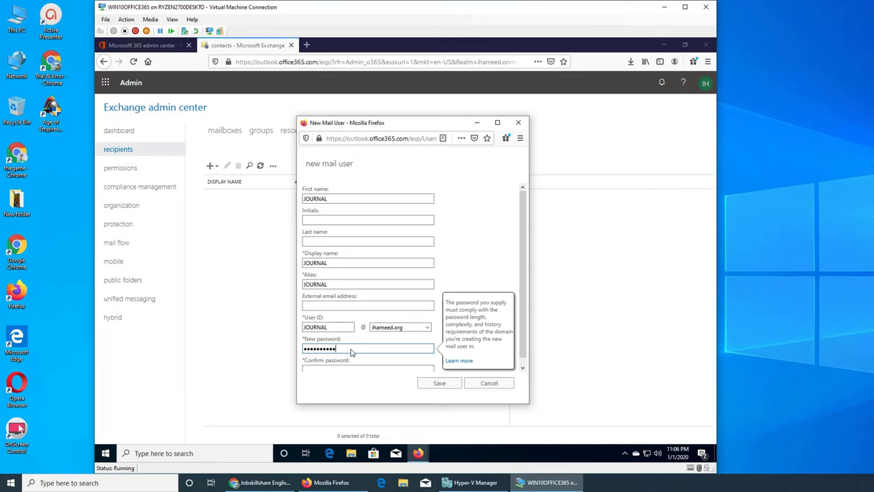
key("Tab")
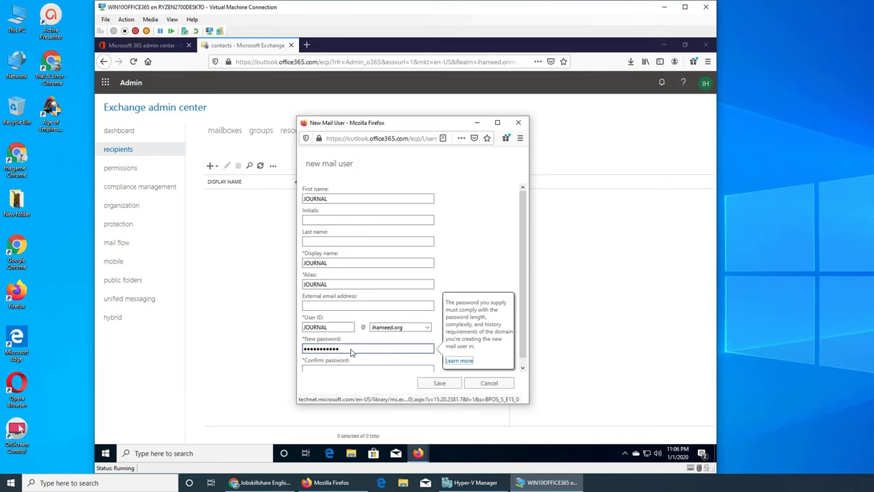
key("Tab")
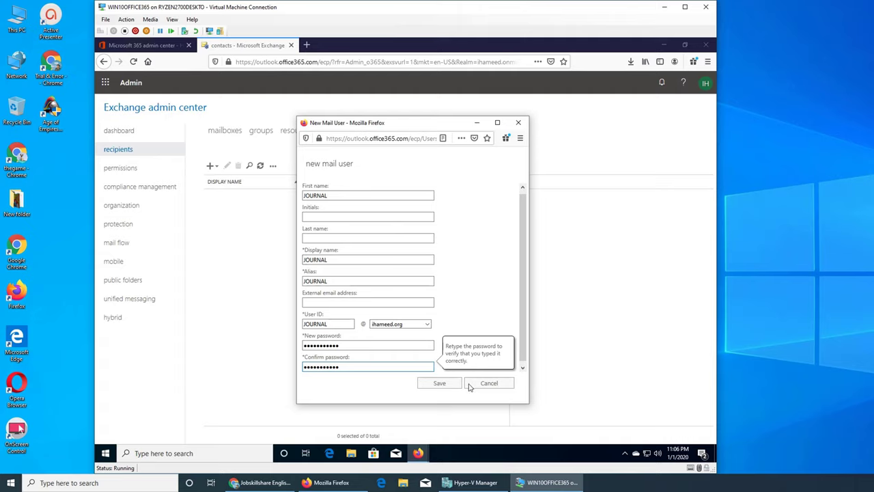
left_click(434, 385)
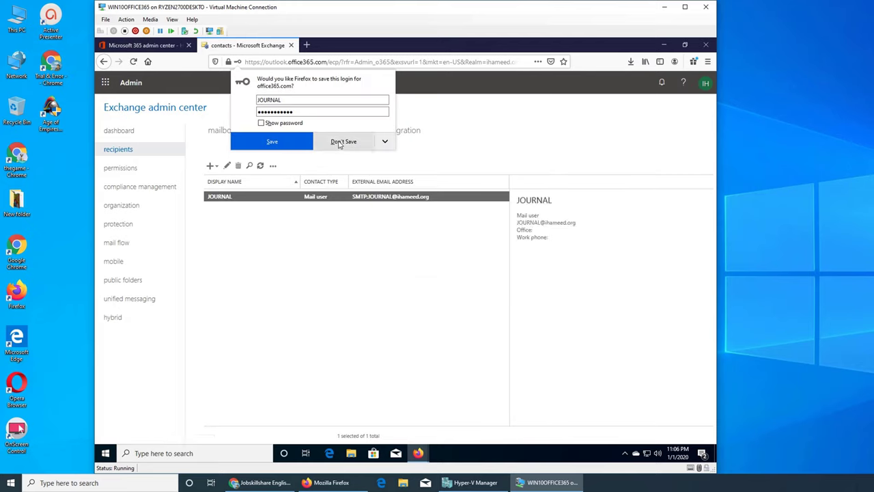
Step: Decline saving the login, dismiss the connection error, and reach the compliance management journal rules page
left_click(272, 142)
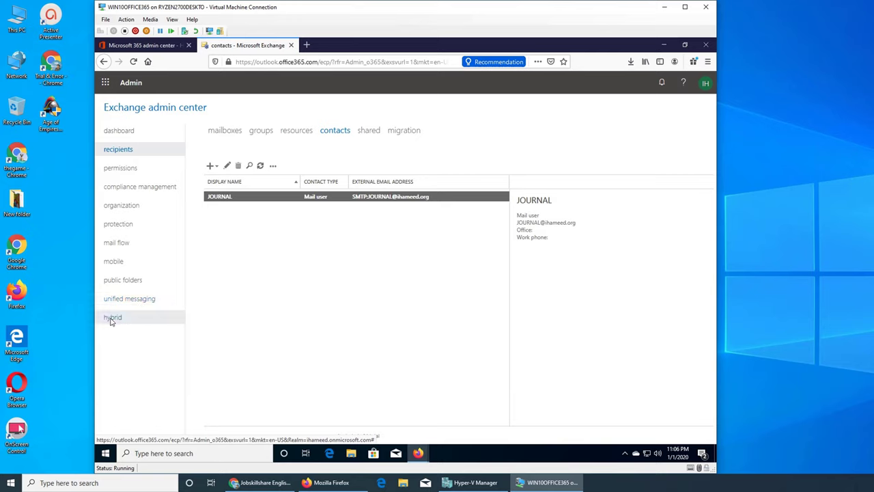
left_click(112, 317)
left_click(137, 301)
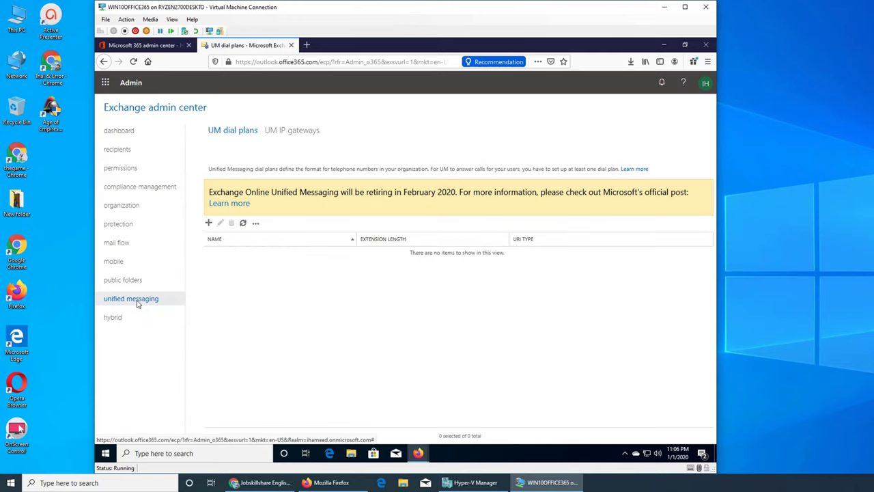
left_click(122, 281)
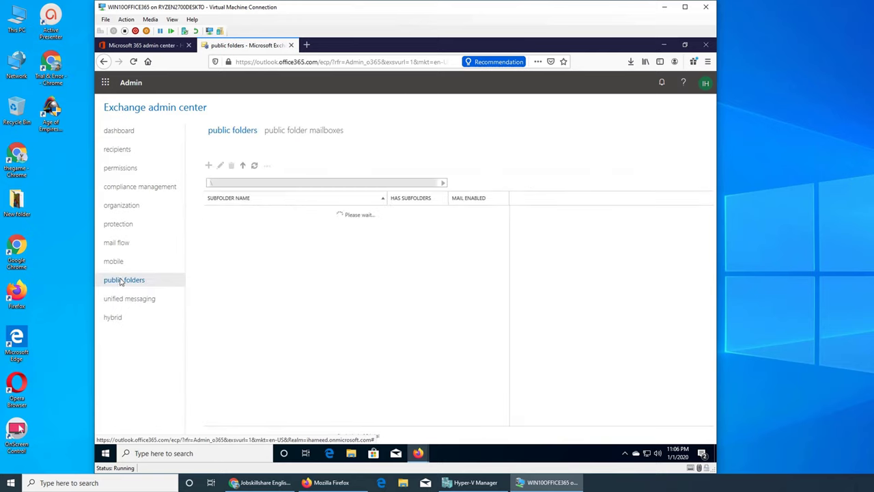
left_click(117, 262)
left_click(117, 243)
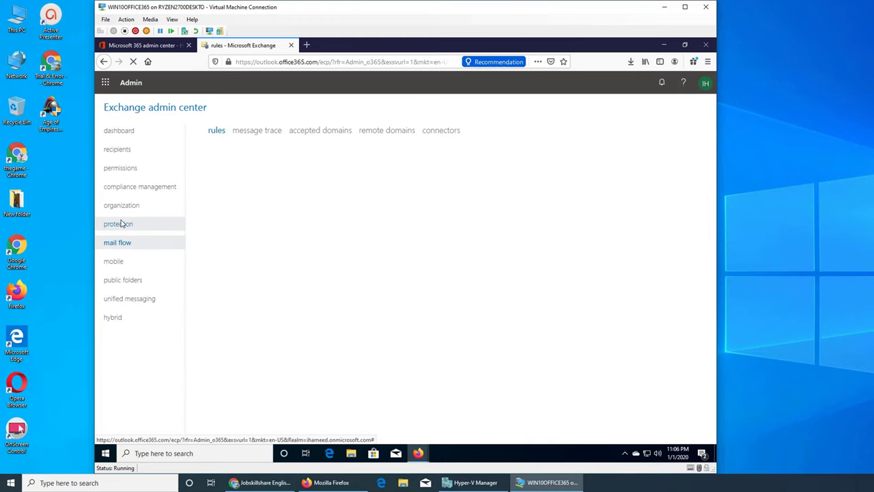
left_click(117, 224)
left_click(455, 301)
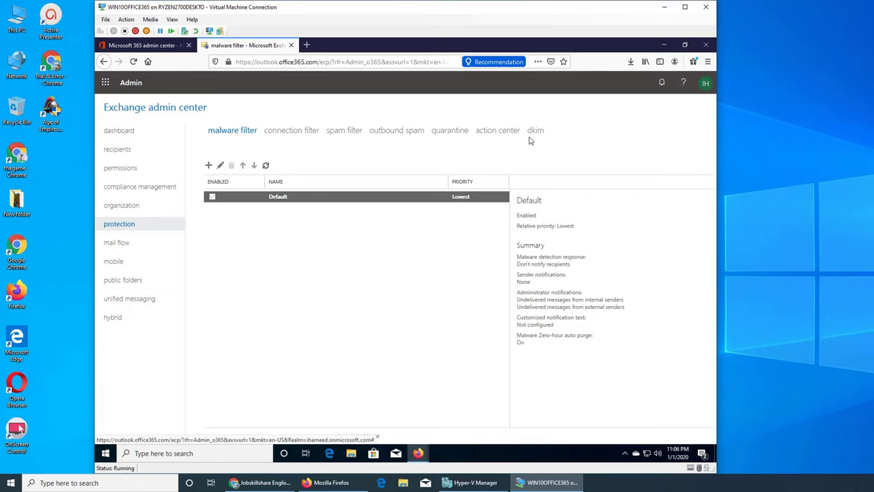
left_click(135, 208)
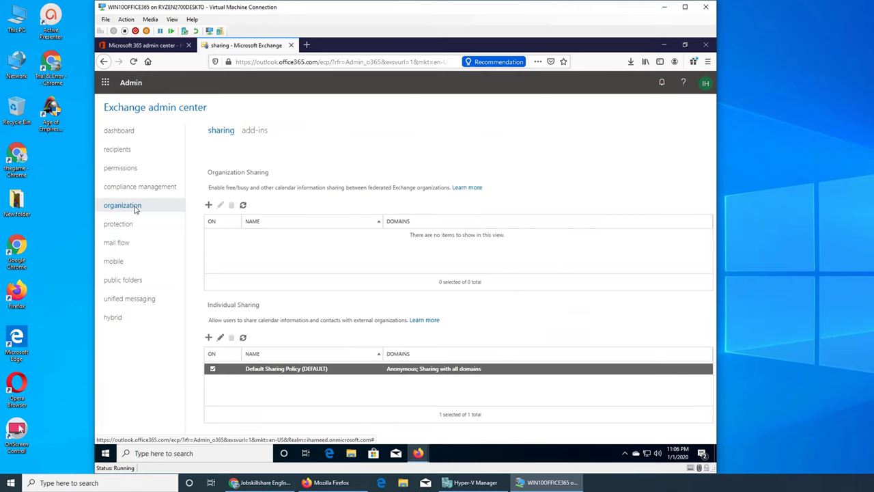
left_click(123, 246)
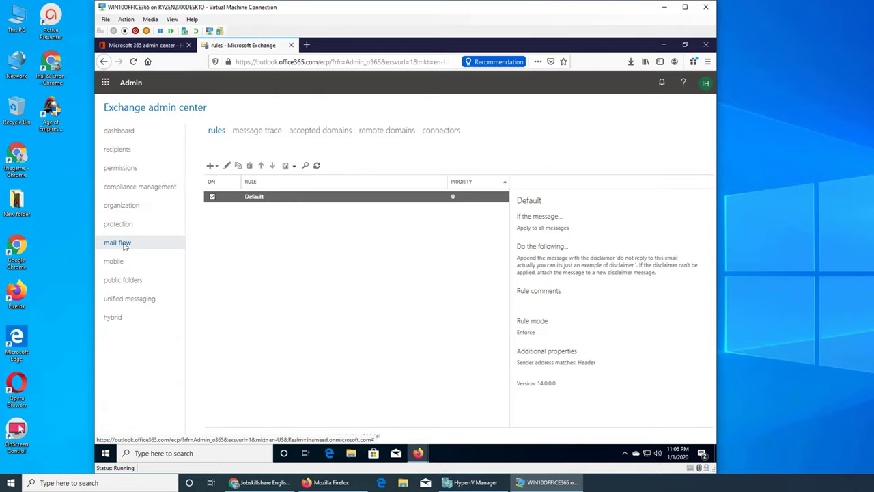
left_click(125, 205)
Step: Start a new journal rule sending reports to JOURNAL and fill its name from the suggestion
left_click(134, 188)
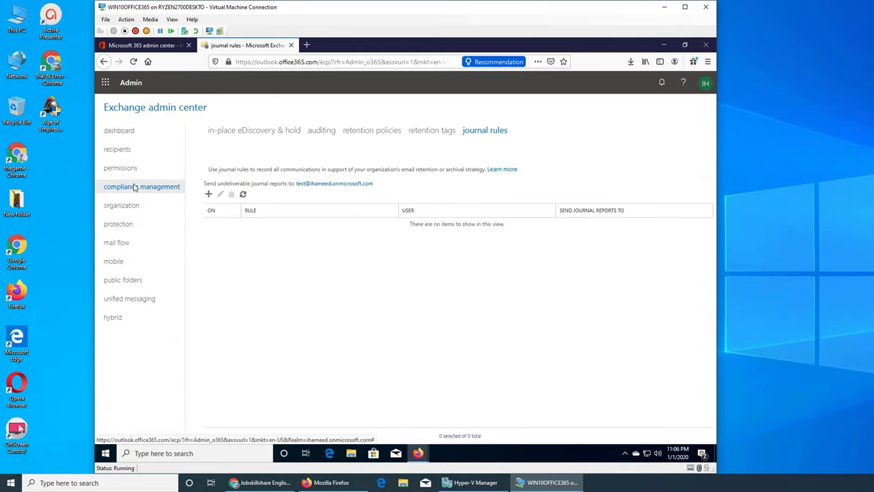
left_click(209, 194)
left_click(300, 238)
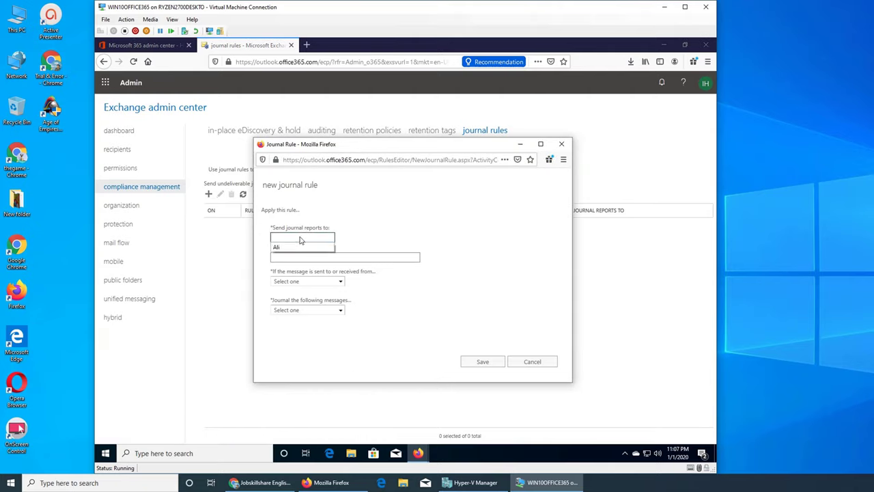
type("JOURNAL")
key("Tab")
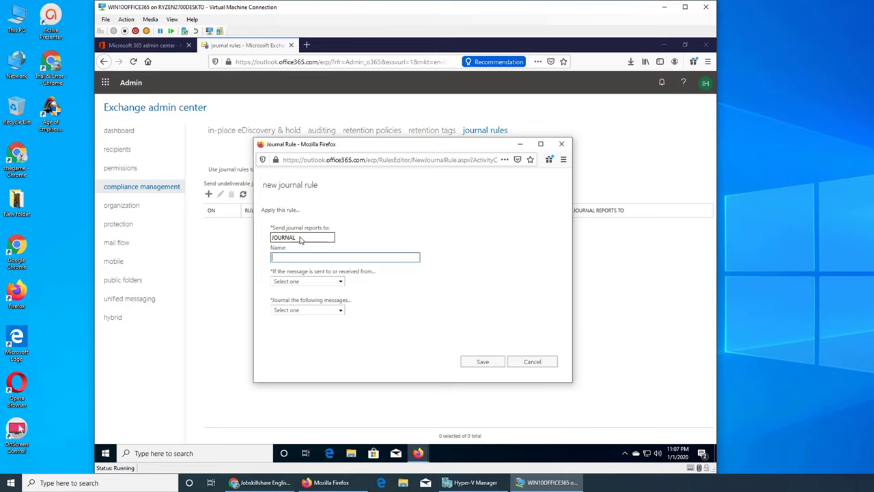
type("J")
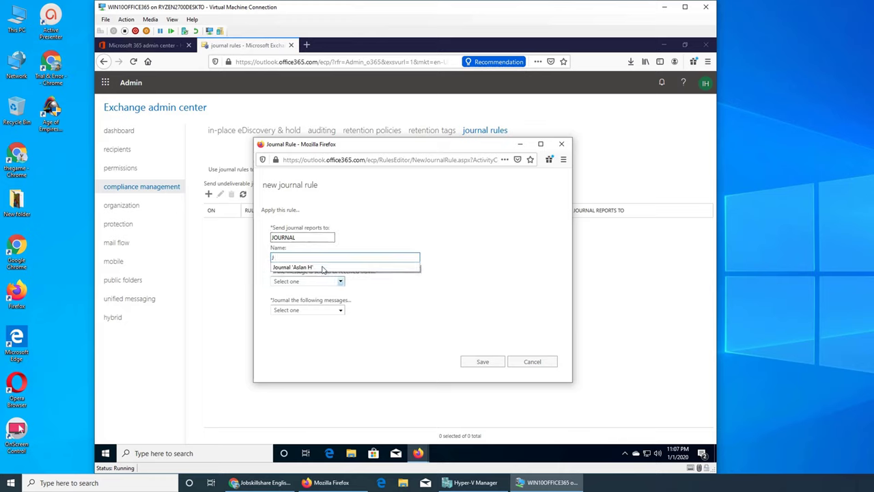
left_click(321, 267)
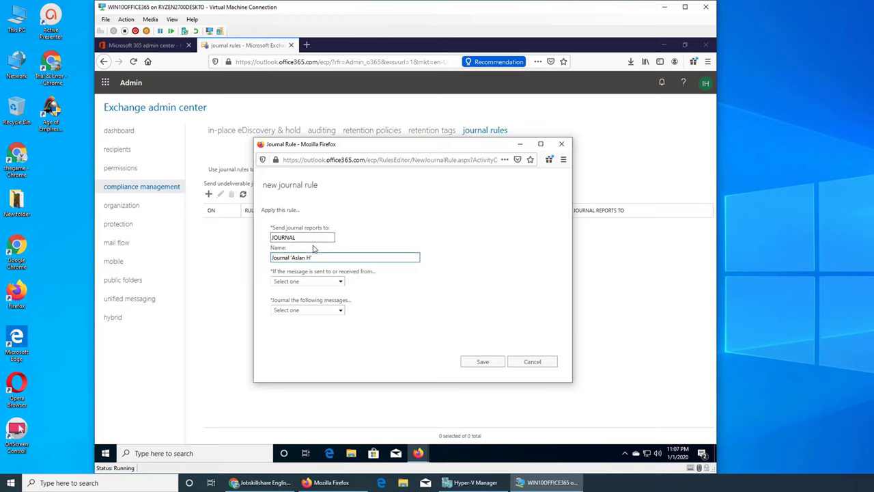
Step: Limit the rule to one chosen user, journal all their messages, and save it
left_click(340, 281)
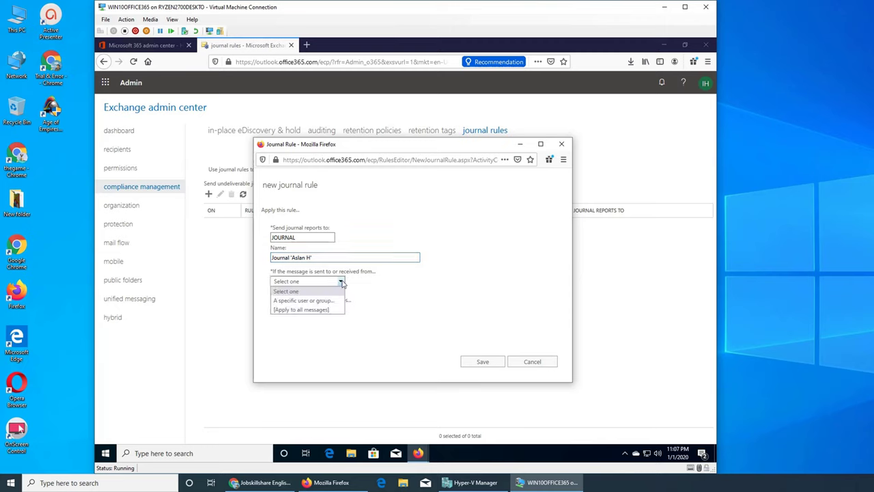
left_click(331, 300)
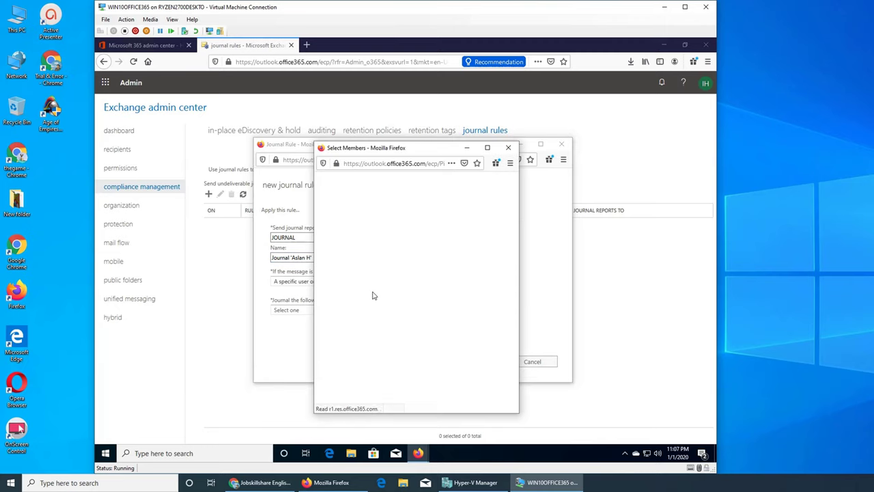
left_click(341, 239)
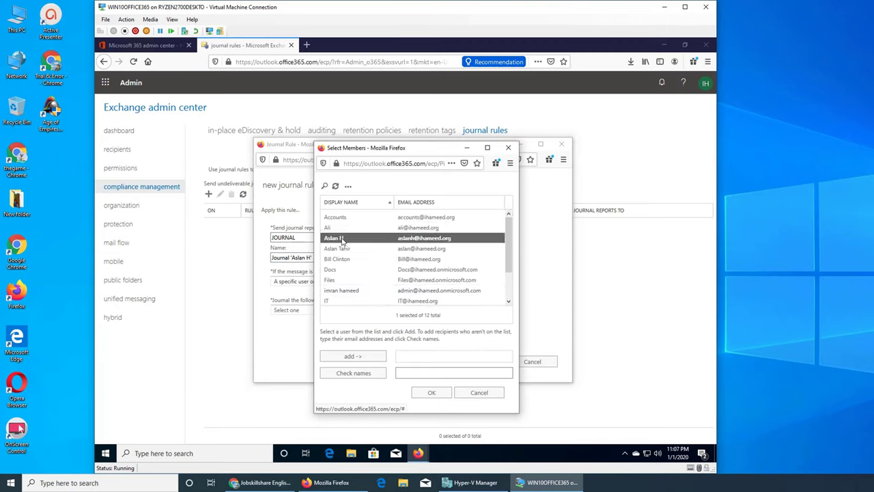
left_click(369, 357)
left_click(427, 394)
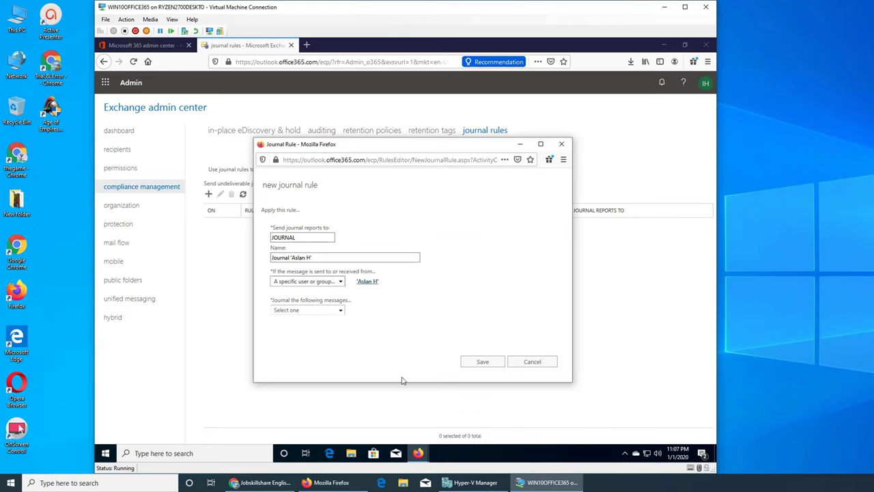
left_click(340, 312)
left_click(319, 330)
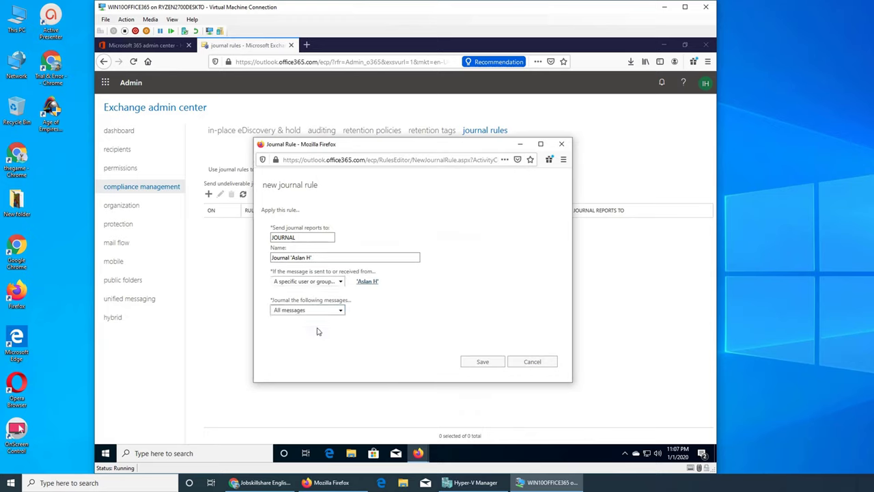
left_click(484, 363)
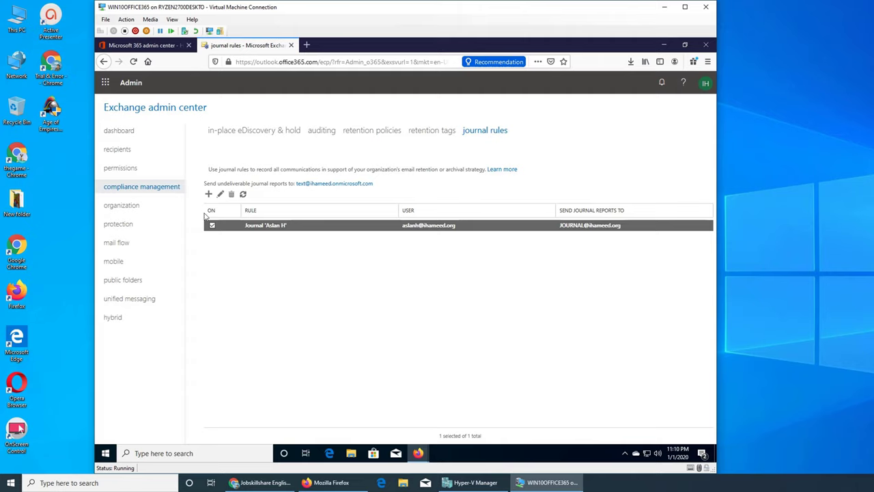
left_click(220, 195)
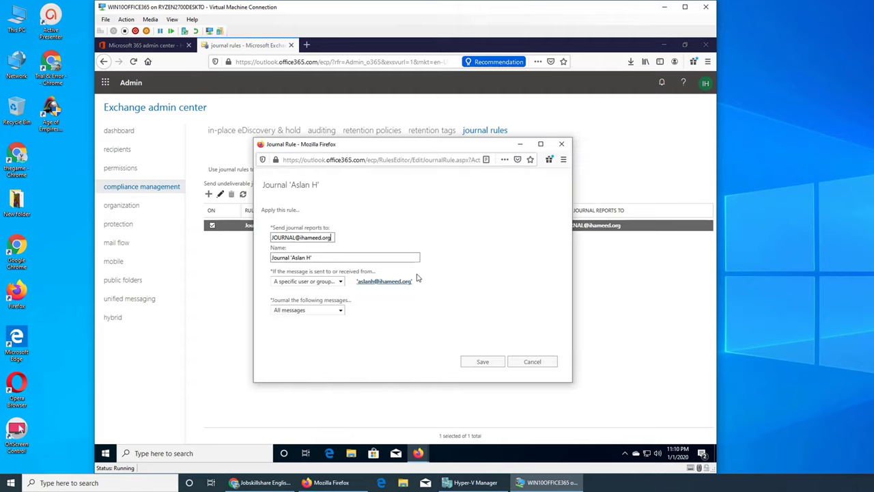
left_click(340, 281)
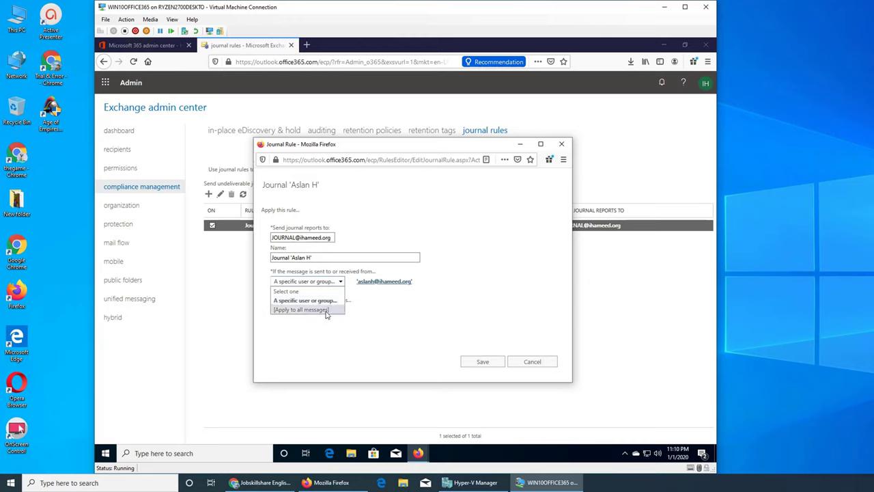
left_click(327, 311)
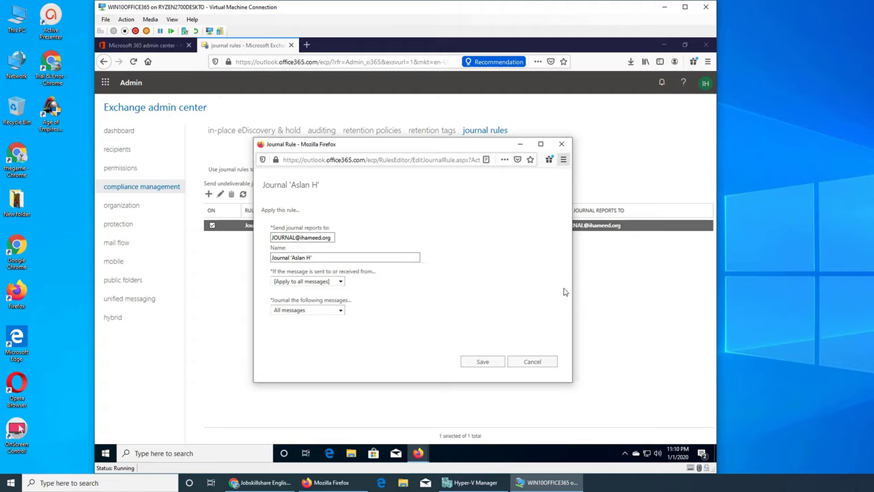
left_click(533, 362)
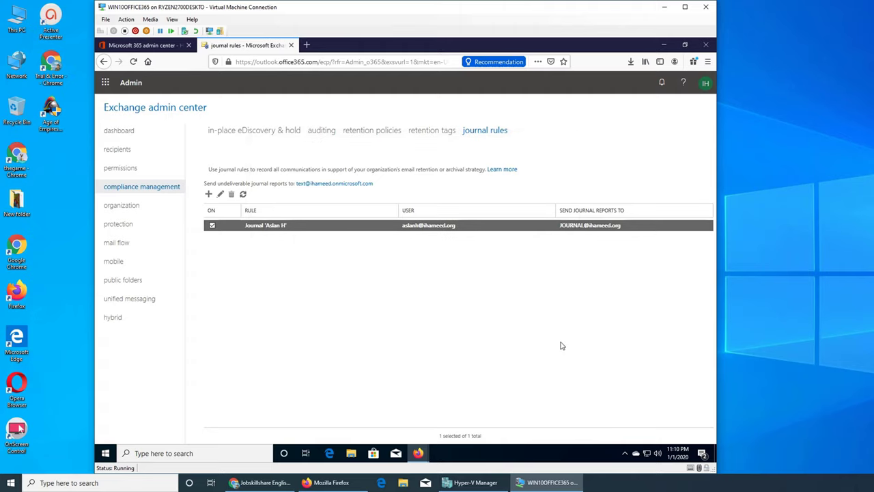